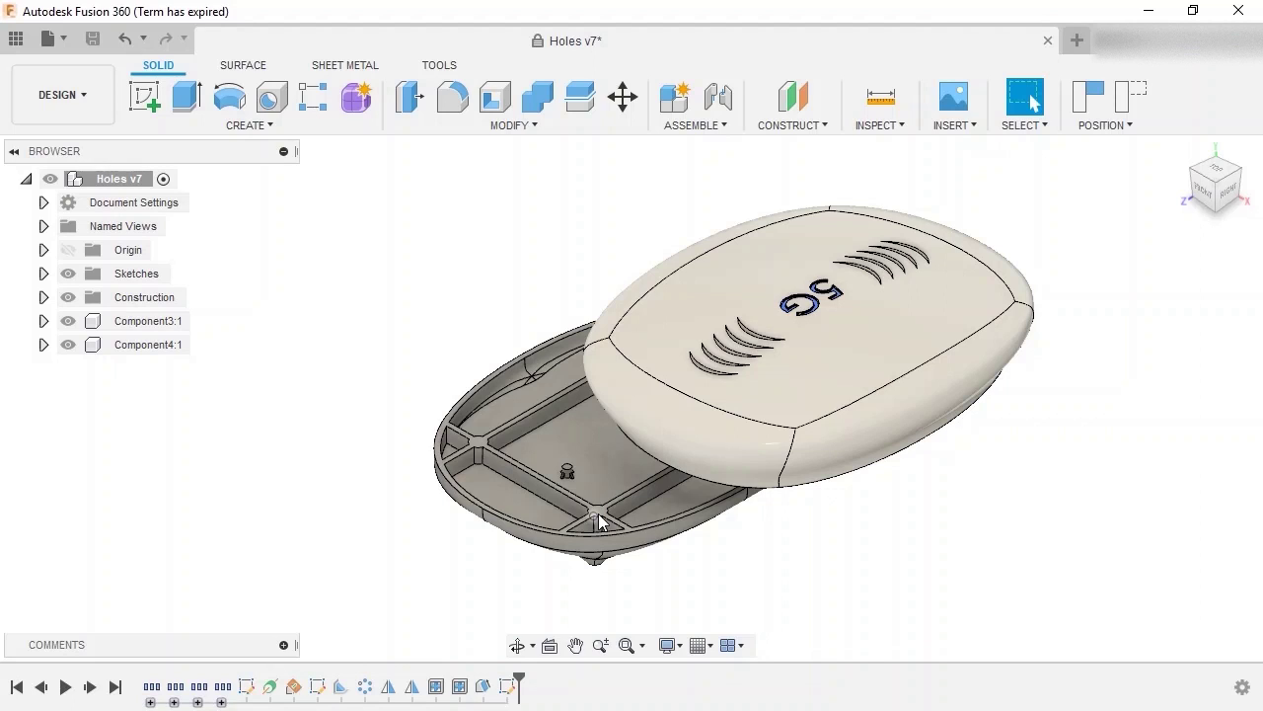
# Step: Revert the lid to its original assembled position on the base enclosure
pyautogui.click(1127, 114)
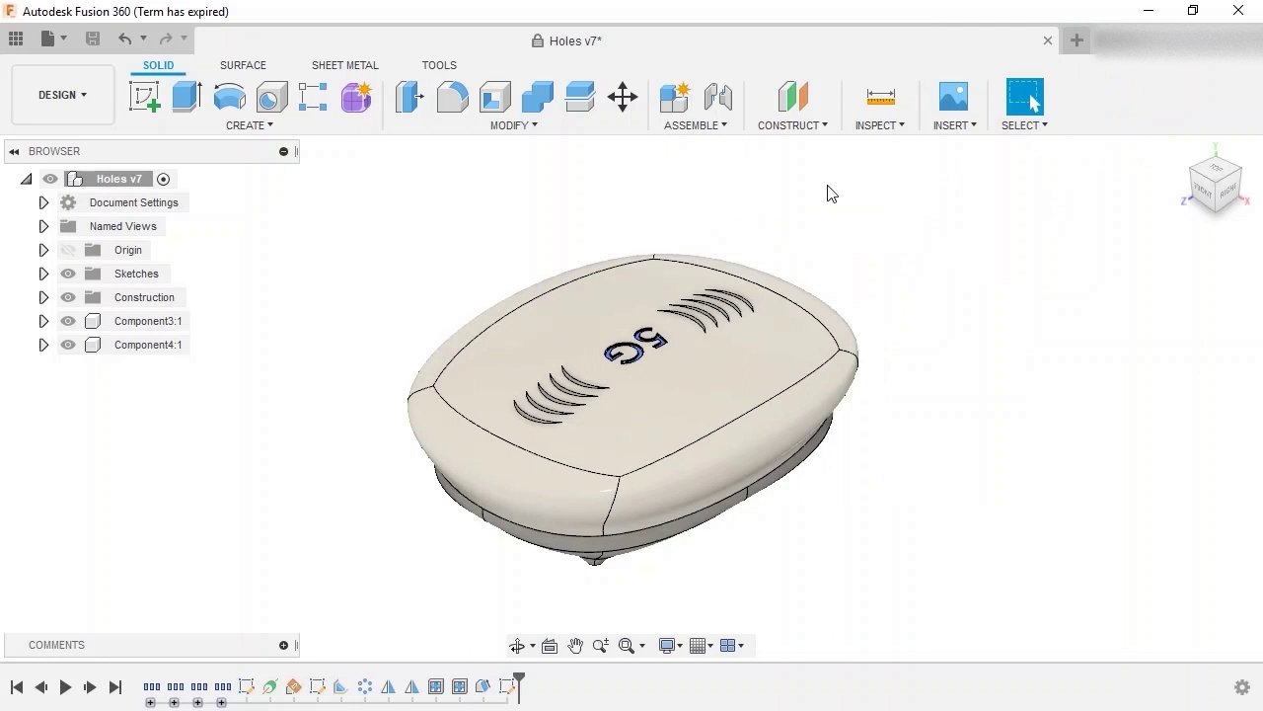
# Step: Hide the lid to expose the base tray and start the Hole feature
pyautogui.click(68, 344)
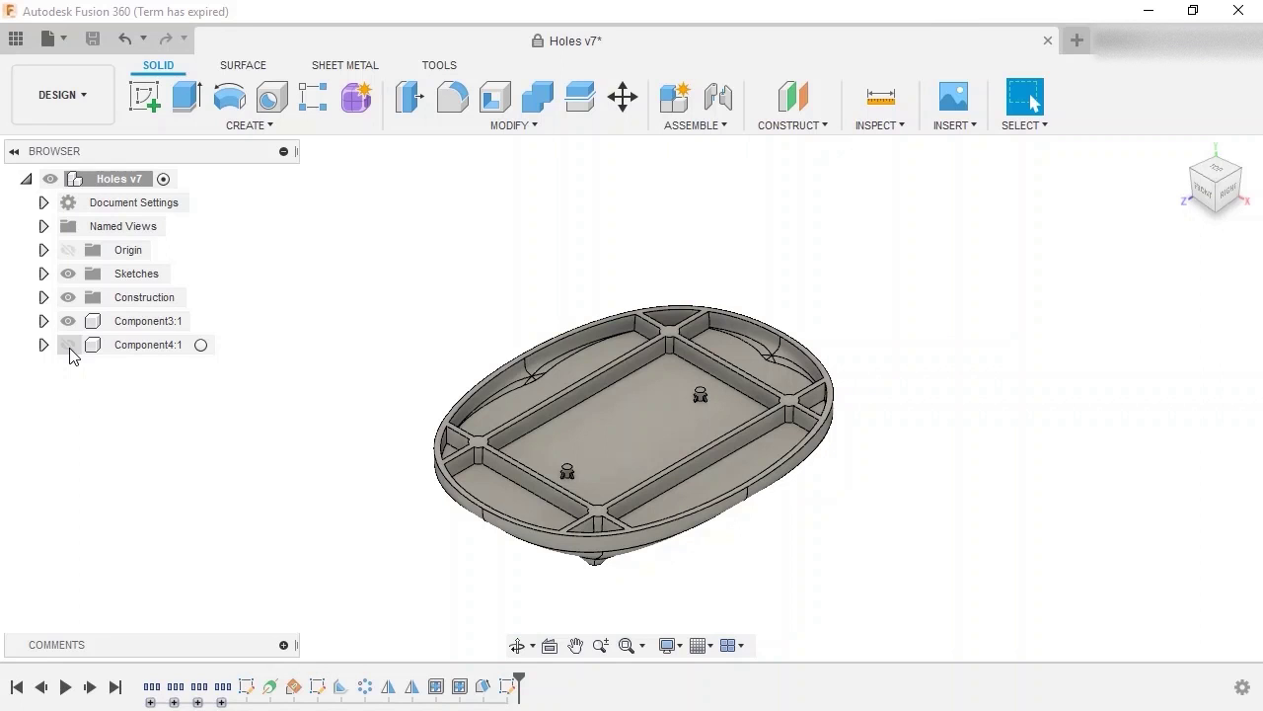
pyautogui.click(277, 125)
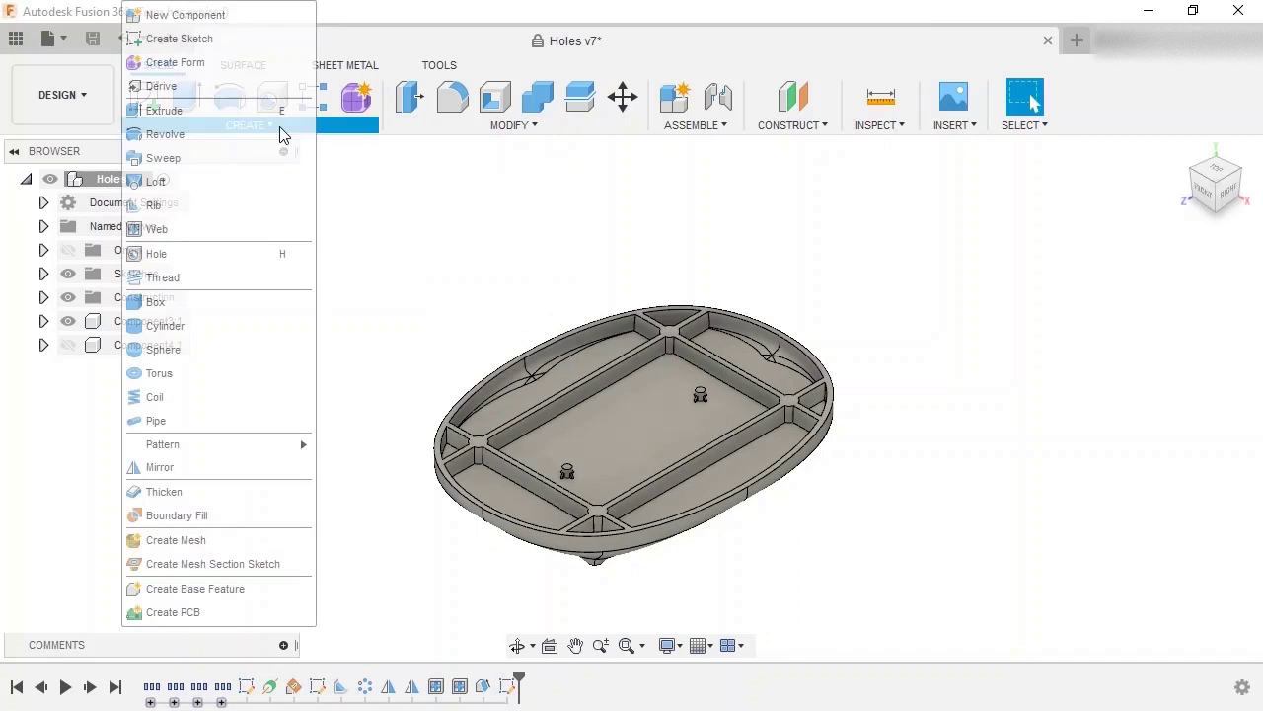
pyautogui.click(290, 267)
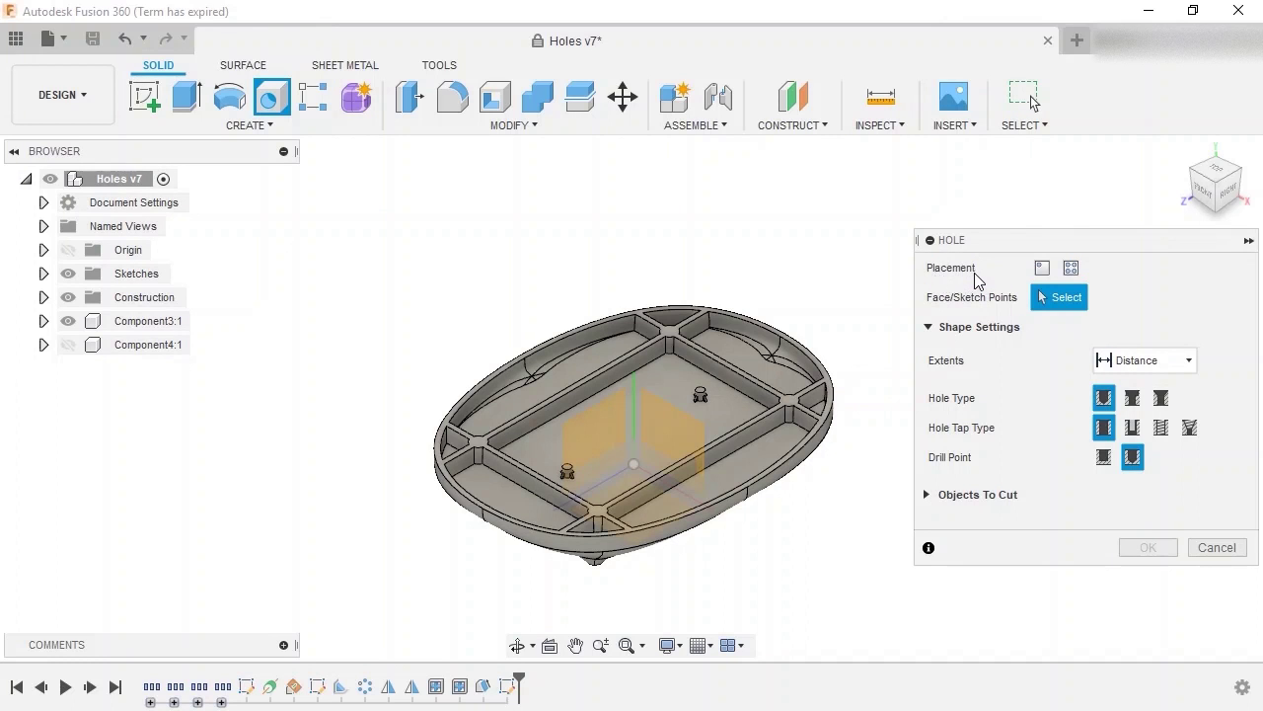
# Step: Place a trial At Point hole on the divider top face and slide its centre along the divider
pyautogui.click(1043, 267)
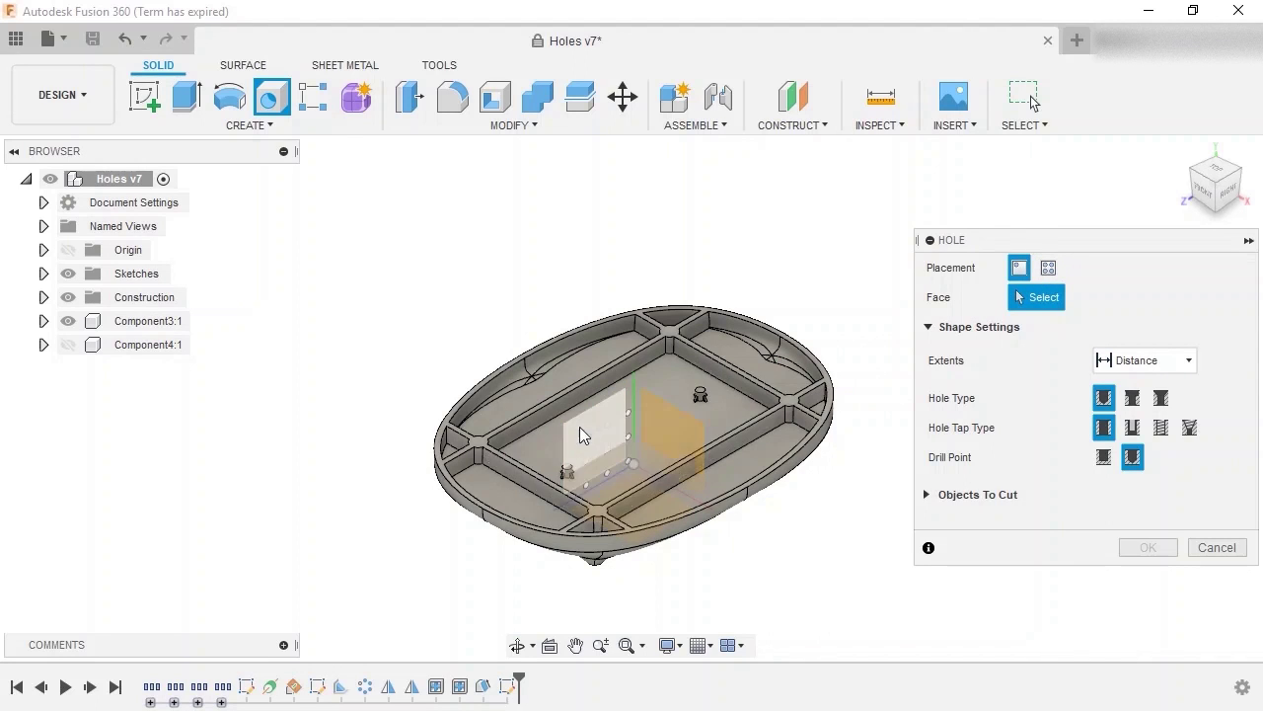
pyautogui.click(478, 450)
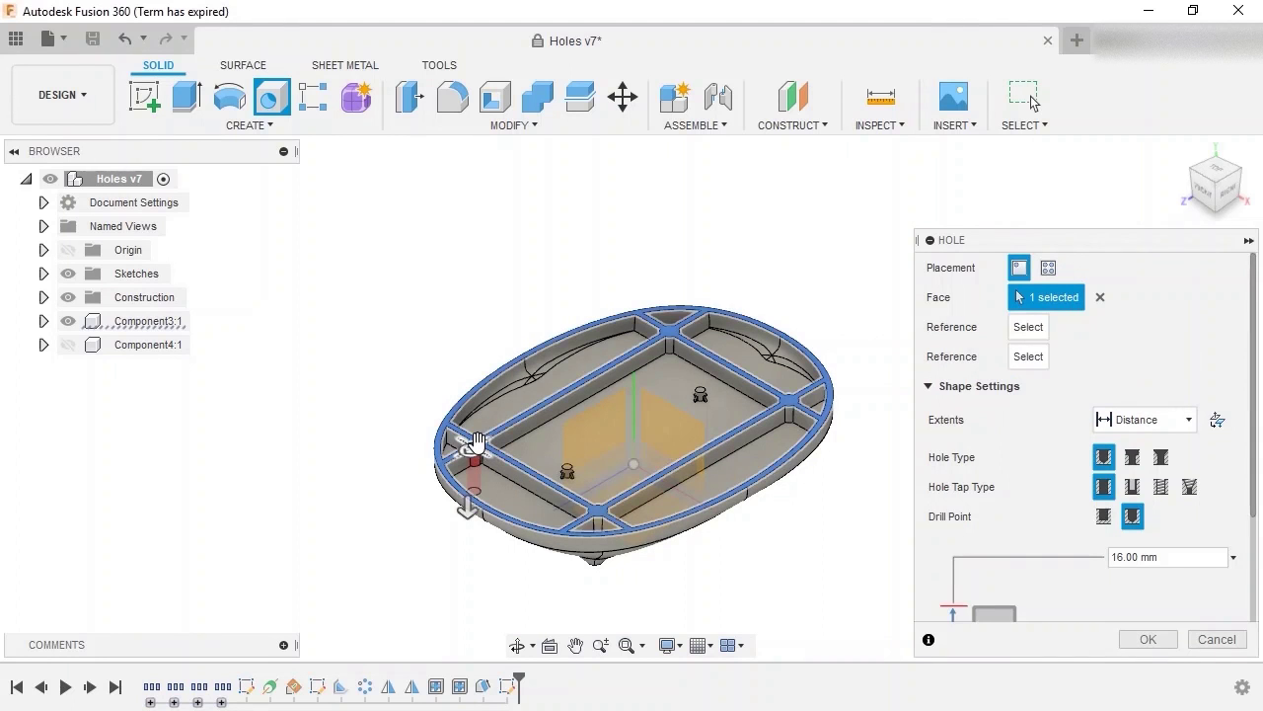
pyautogui.scroll(8, 476, 441)
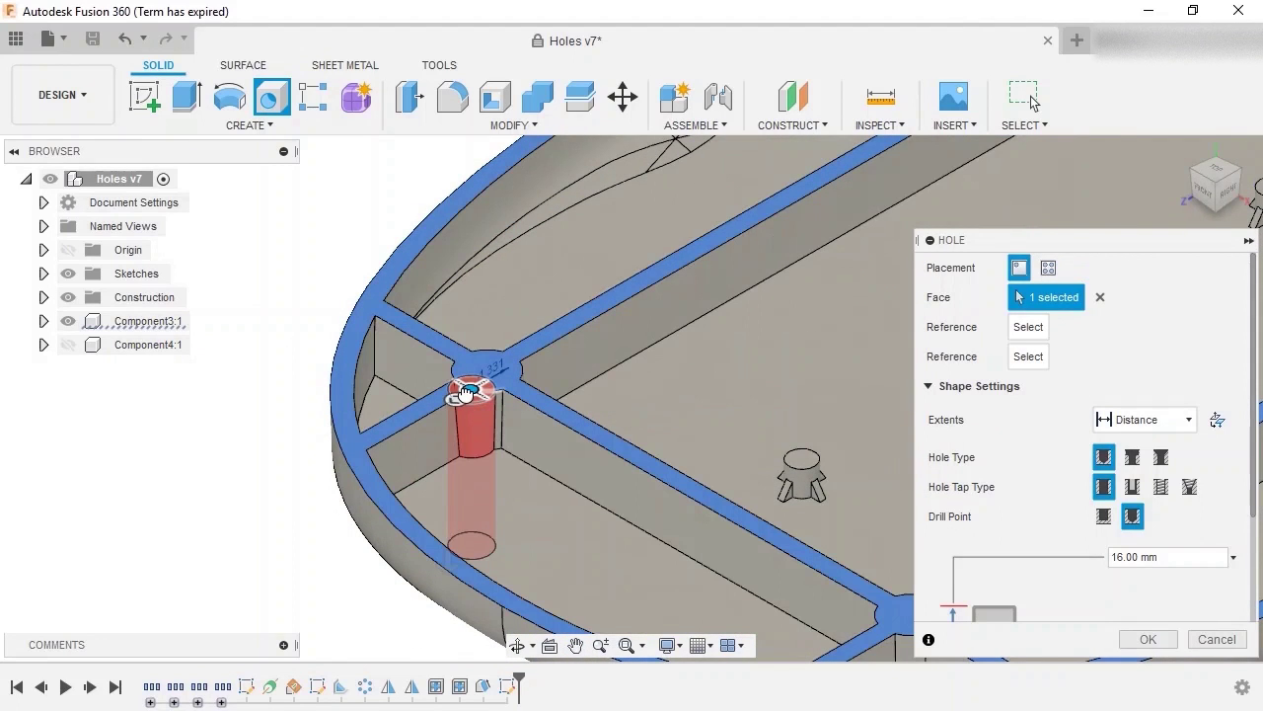
pyautogui.moveTo(465, 392); pyautogui.dragTo(486, 373)
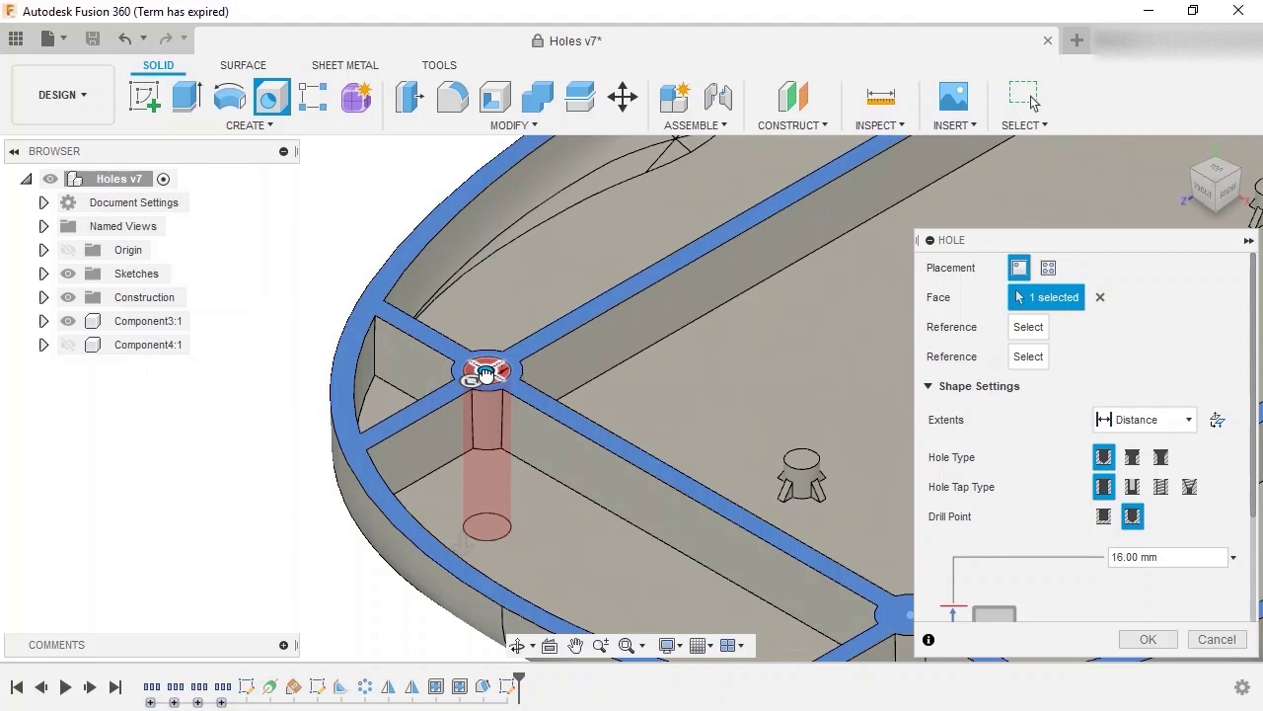
pyautogui.moveTo(486, 373); pyautogui.dragTo(513, 376)
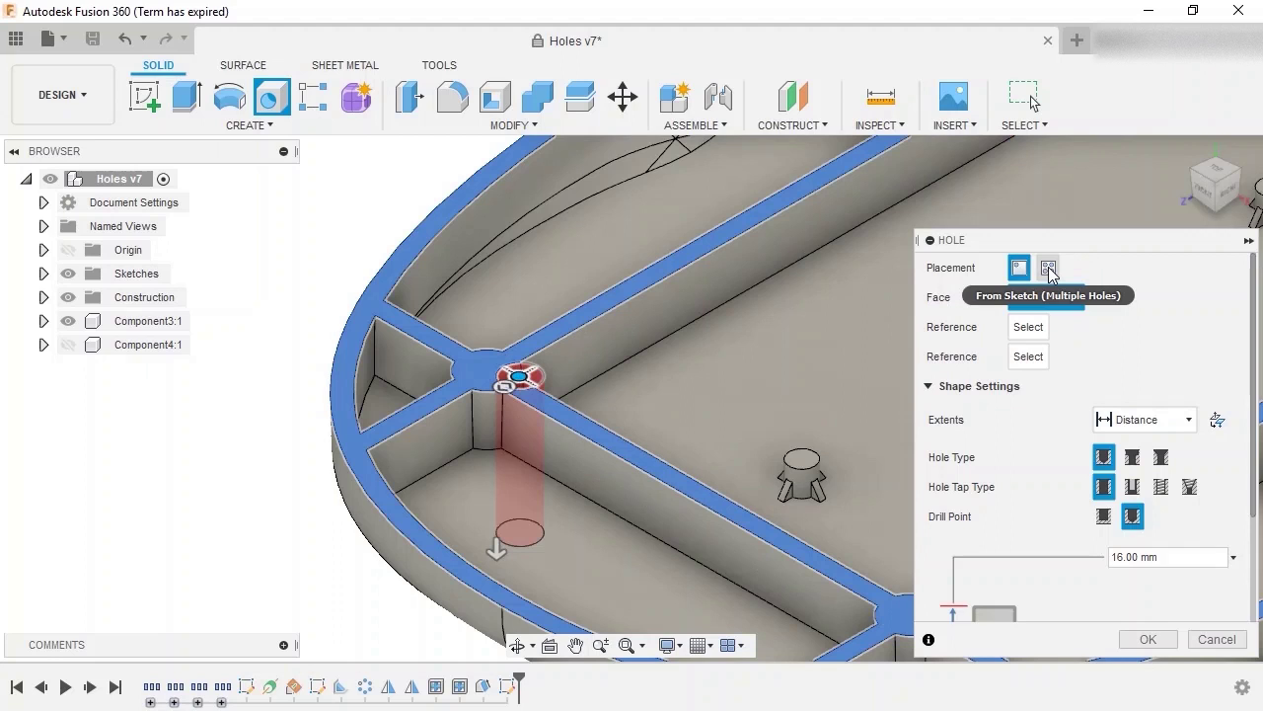
# Step: Switch placement to From Sketch (Multiple Holes) and show Sketch8's points
pyautogui.click(1049, 266)
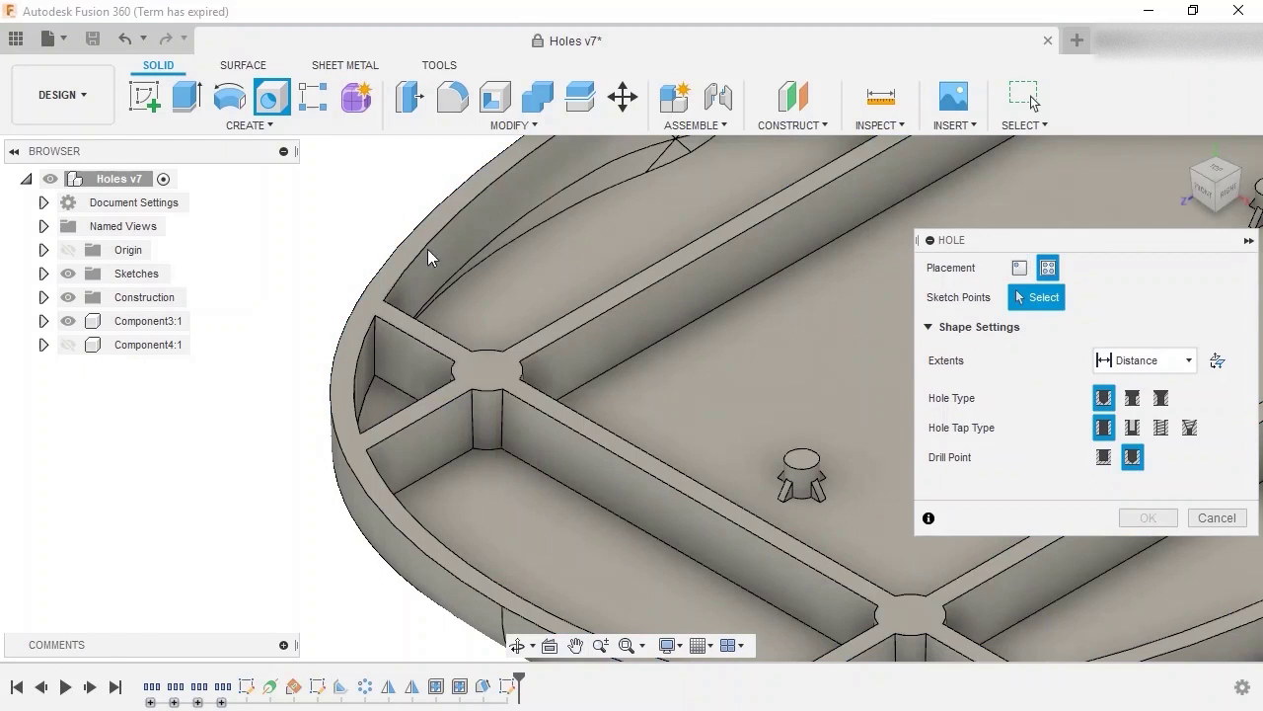
pyautogui.click(44, 274)
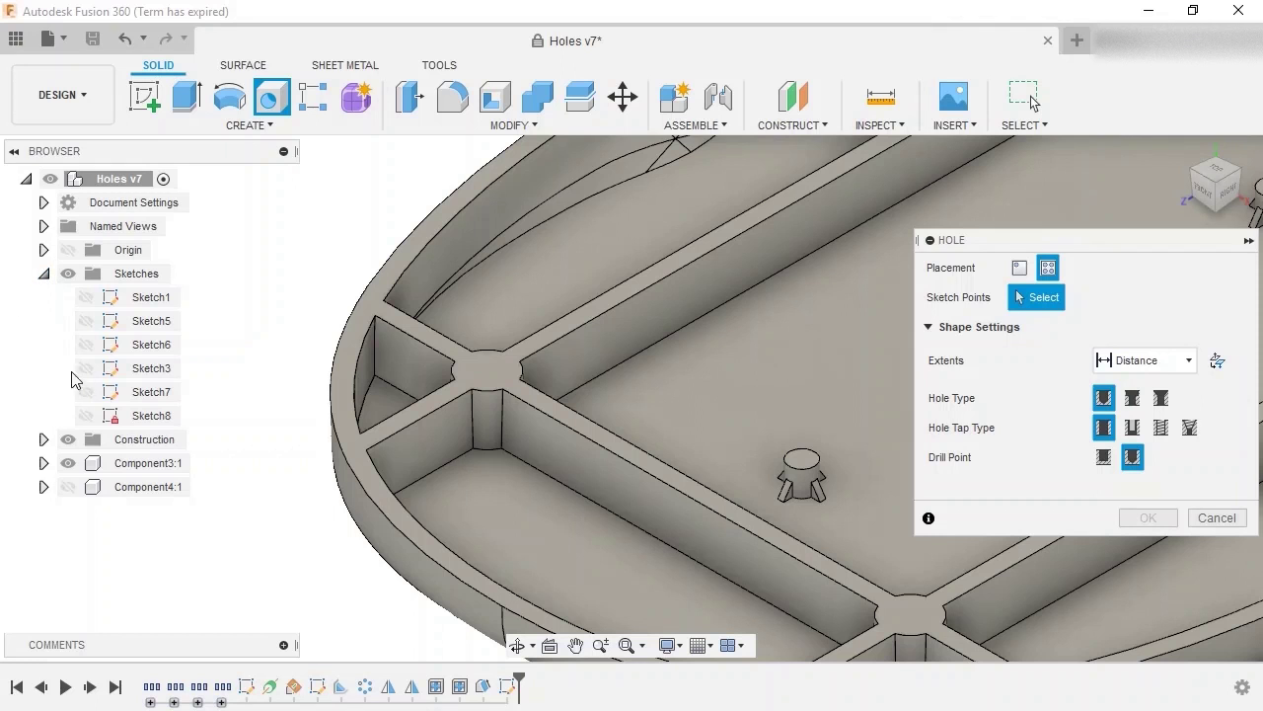
pyautogui.click(85, 415)
pyautogui.scroll(-5, 482, 464)
pyautogui.moveTo(481, 464); pyautogui.dragTo(361, 424, button='middle')
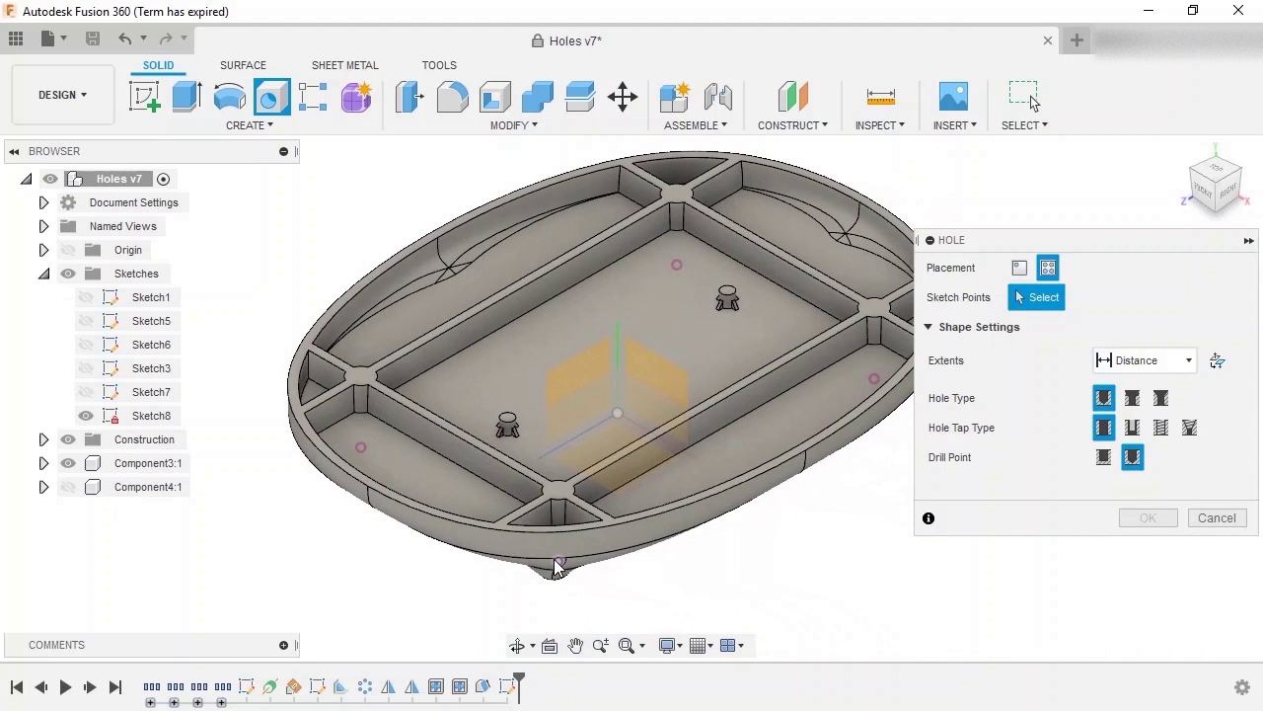
# Step: Select Sketch8's four points as hole centres and flip the holes down into the tray
pyautogui.click(555, 563)
pyautogui.click(361, 446)
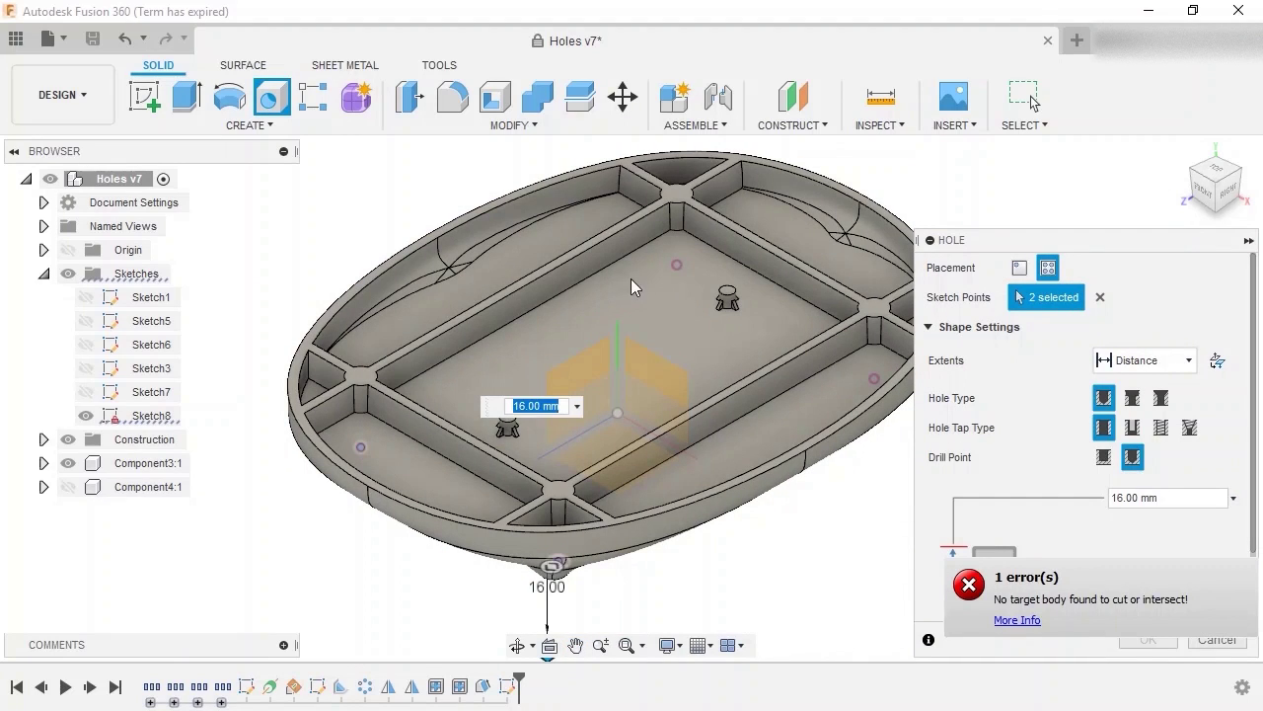
pyautogui.click(676, 265)
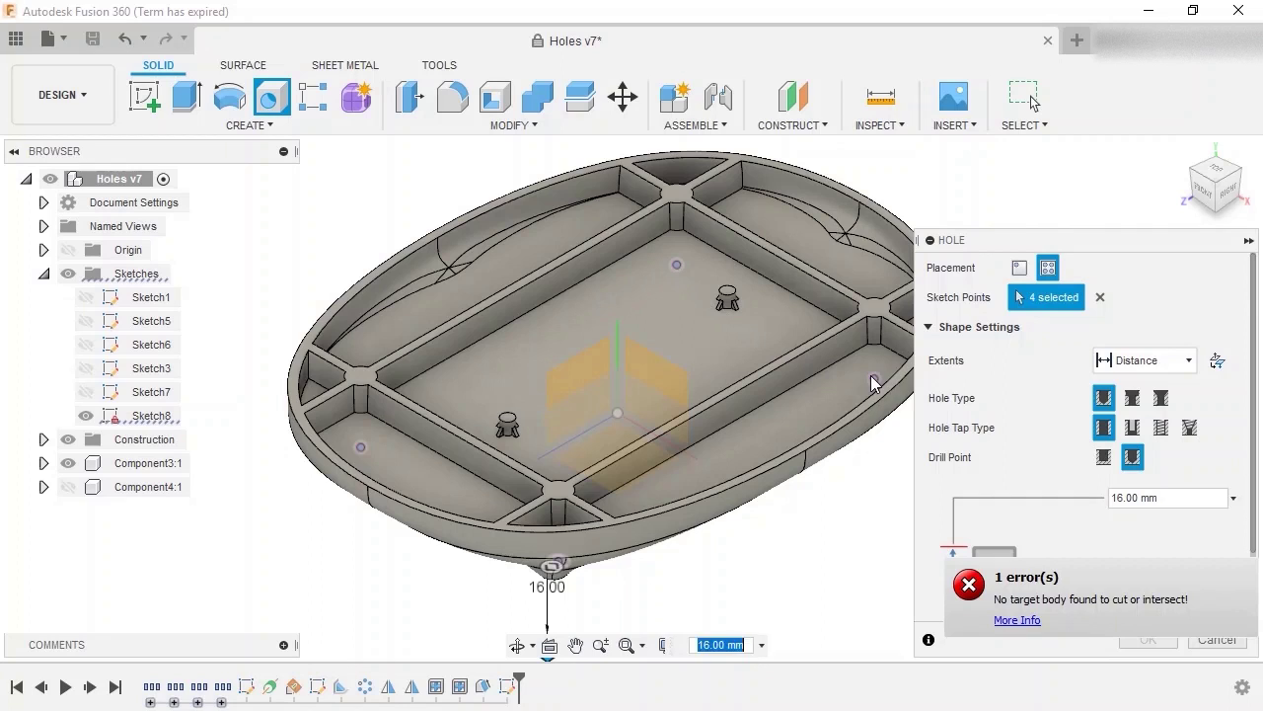
pyautogui.click(1216, 364)
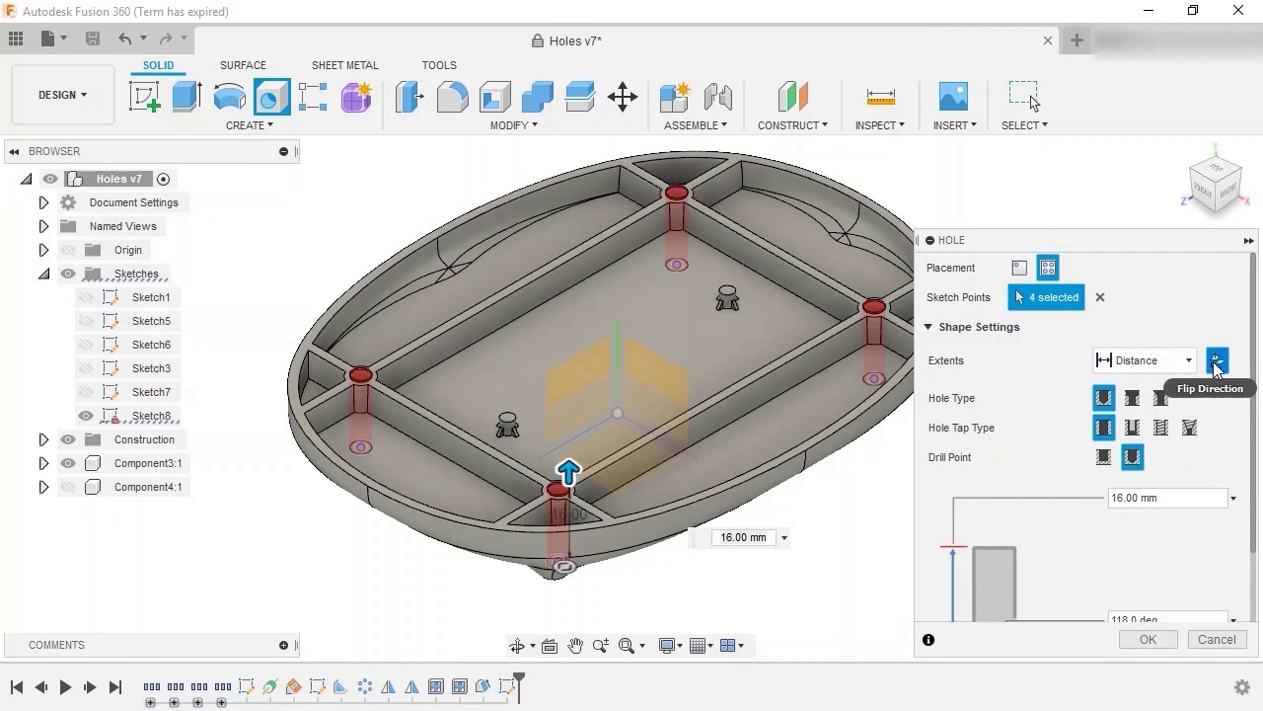
# Step: From the right view, increase the four holes' depth from 16.00 mm to 18.00 mm
pyautogui.click(1232, 201)
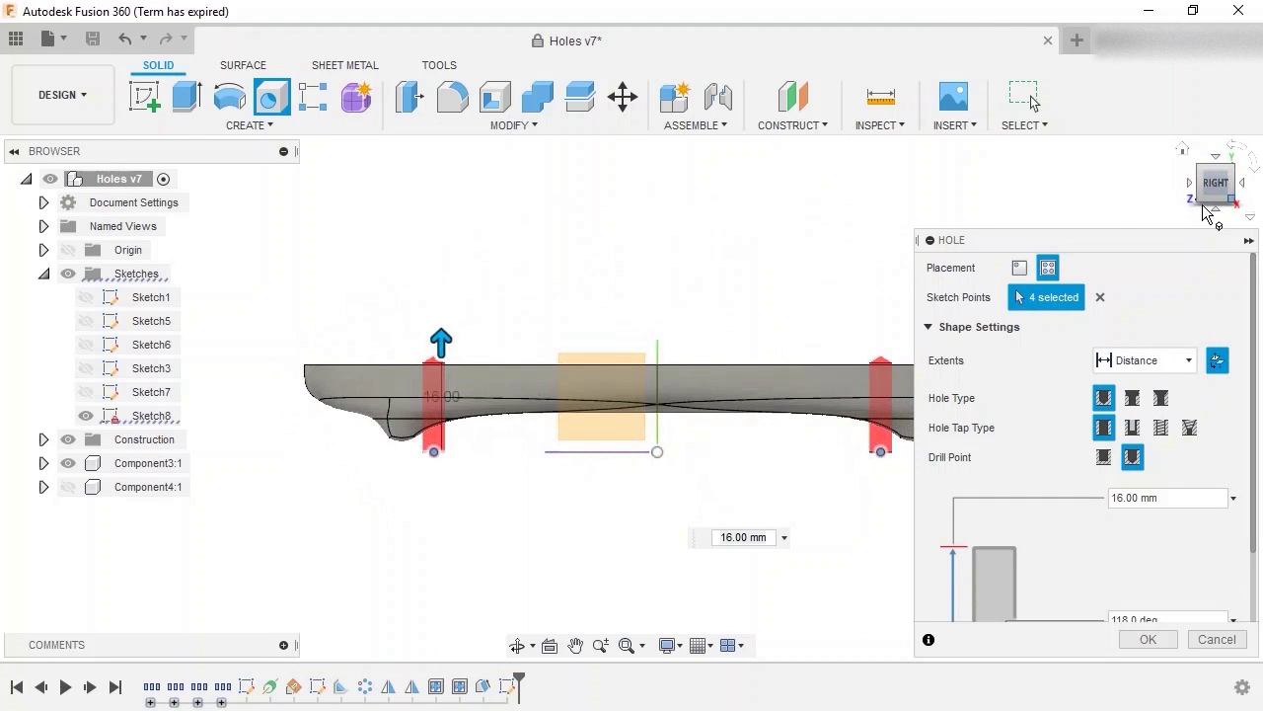
pyautogui.scroll(5, 434, 383)
pyautogui.scroll(3, 450, 391)
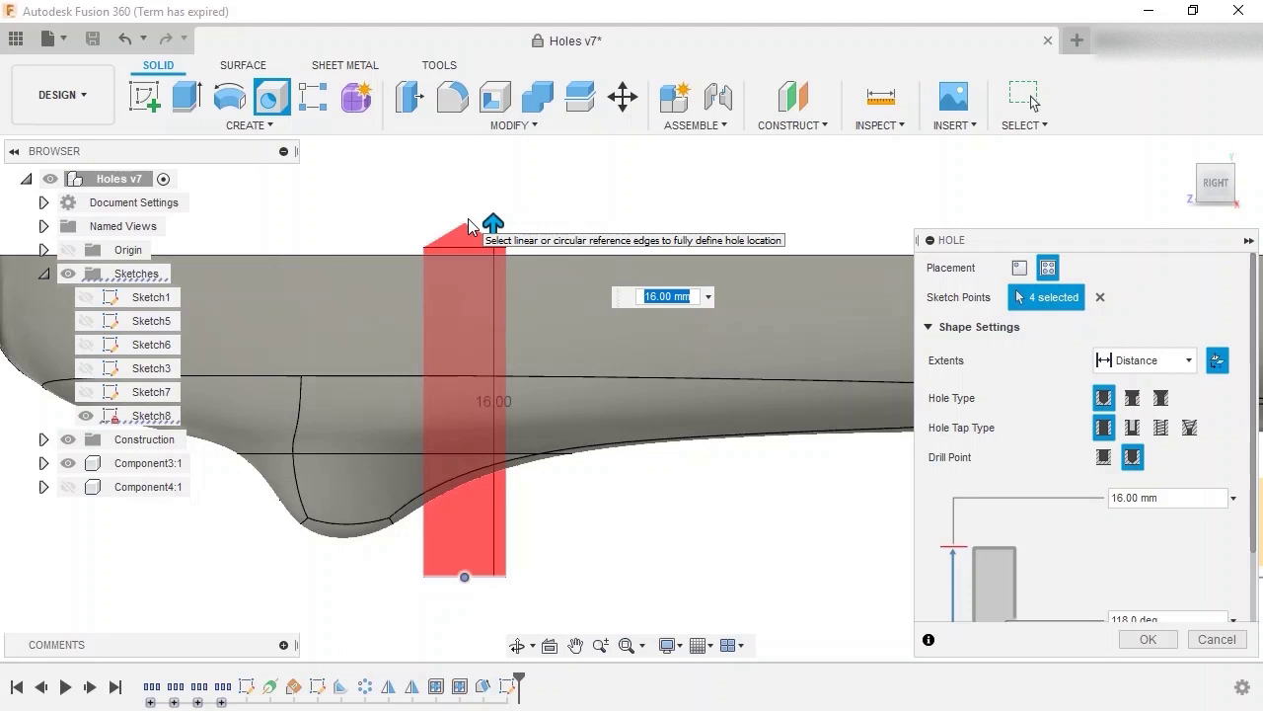
pyautogui.moveTo(492, 223); pyautogui.dragTo(496, 179)
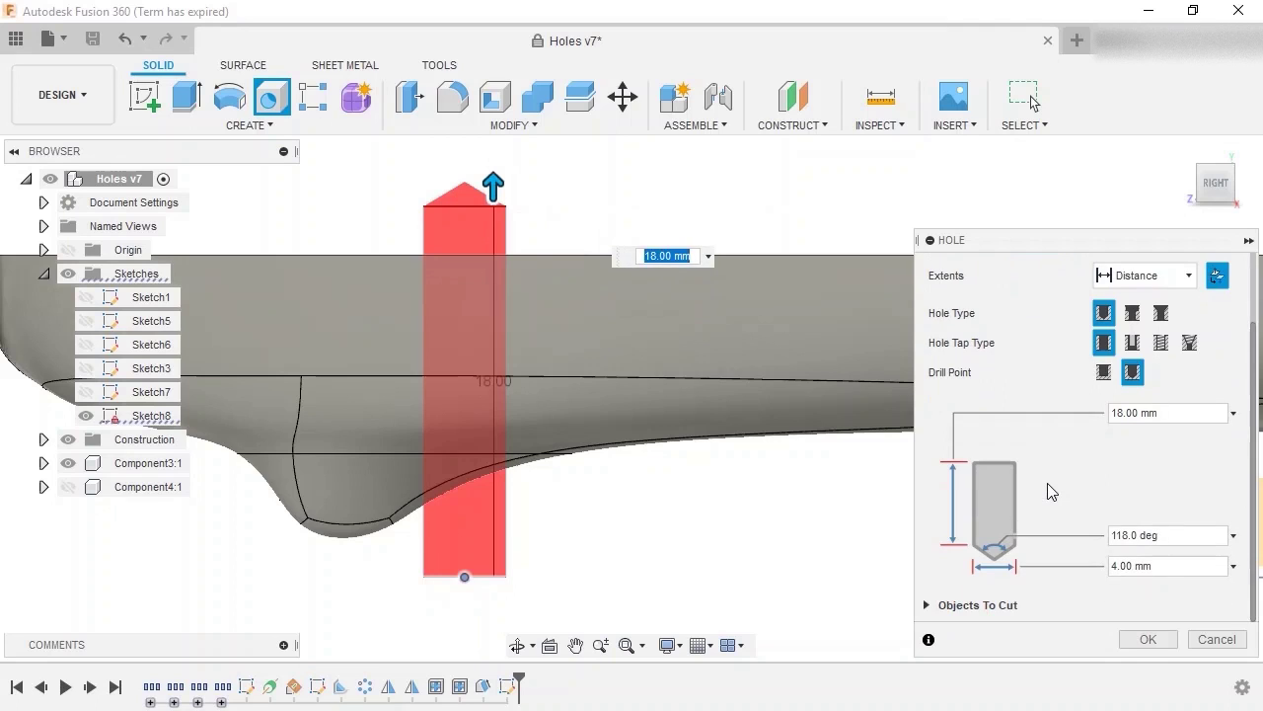
pyautogui.scroll(-2, 1050, 490)
# Step: Try a counterbore hole type with a 2.00 mm counterbore depth
pyautogui.click(1132, 315)
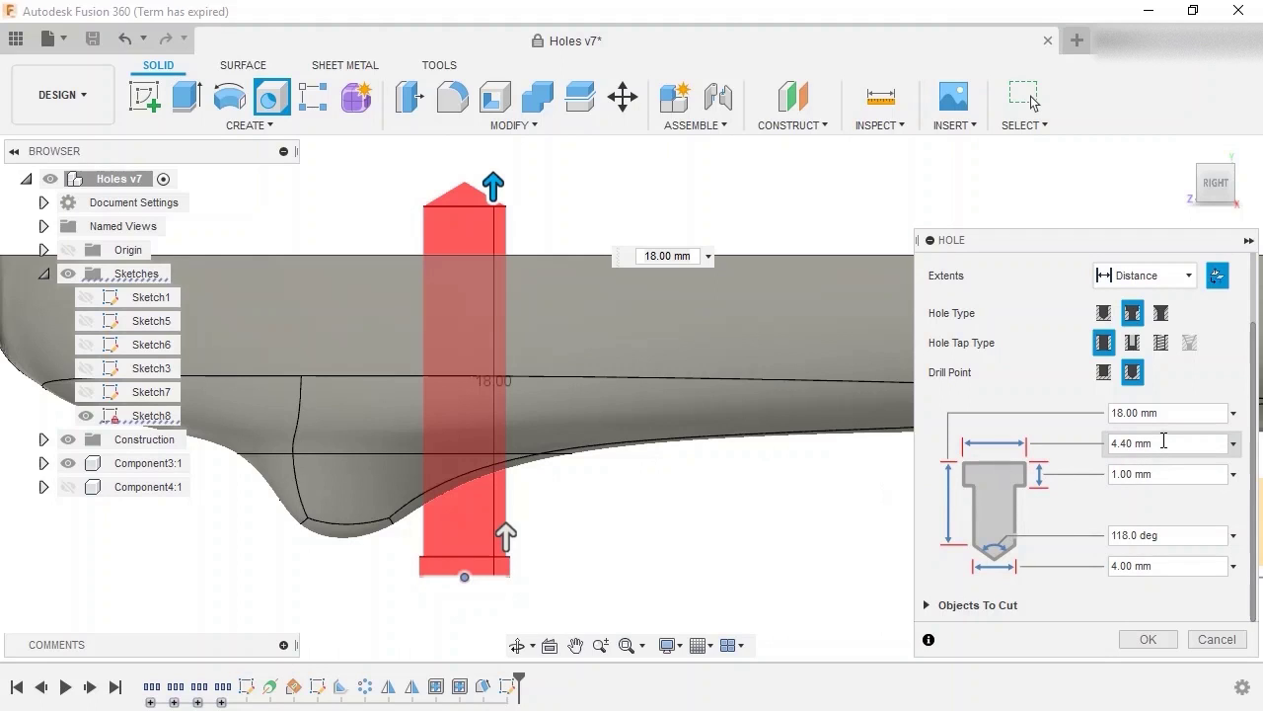
pyautogui.click(507, 530)
pyautogui.moveTo(510, 523); pyautogui.dragTo(510, 504)
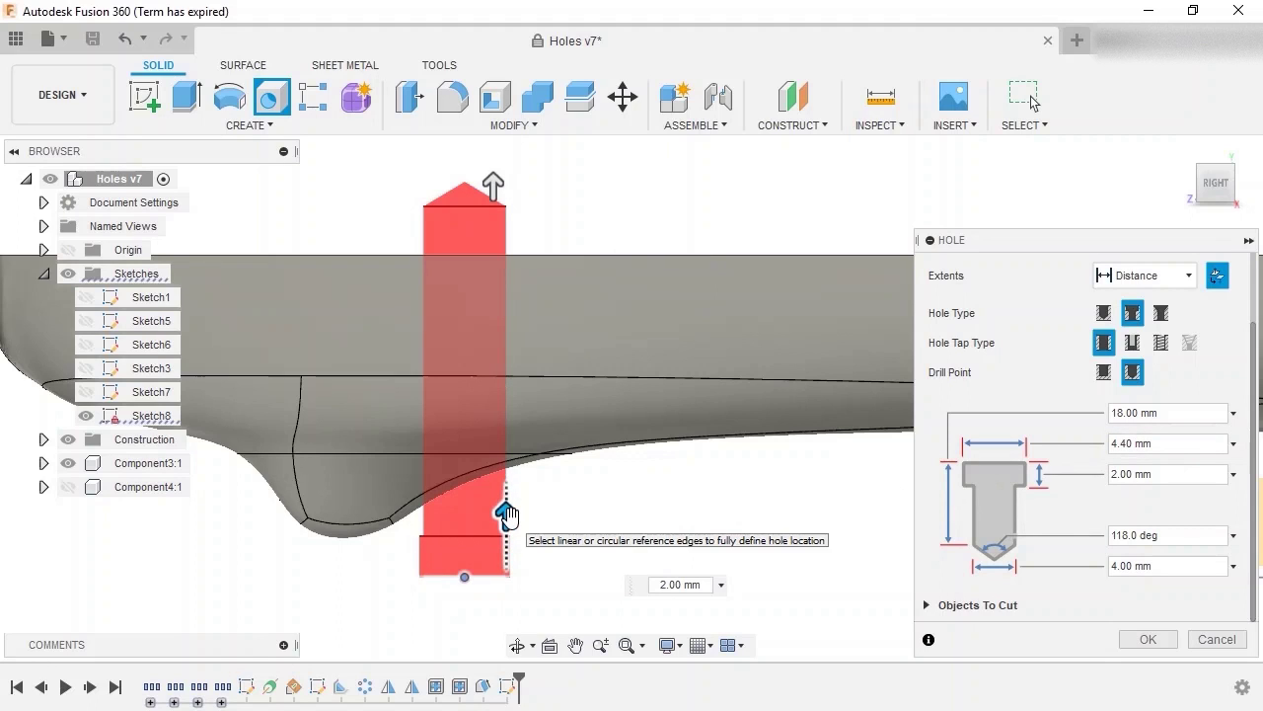
# Step: Switch to a countersink with an 8 mm countersink diameter, then view from the right
pyautogui.click(1174, 313)
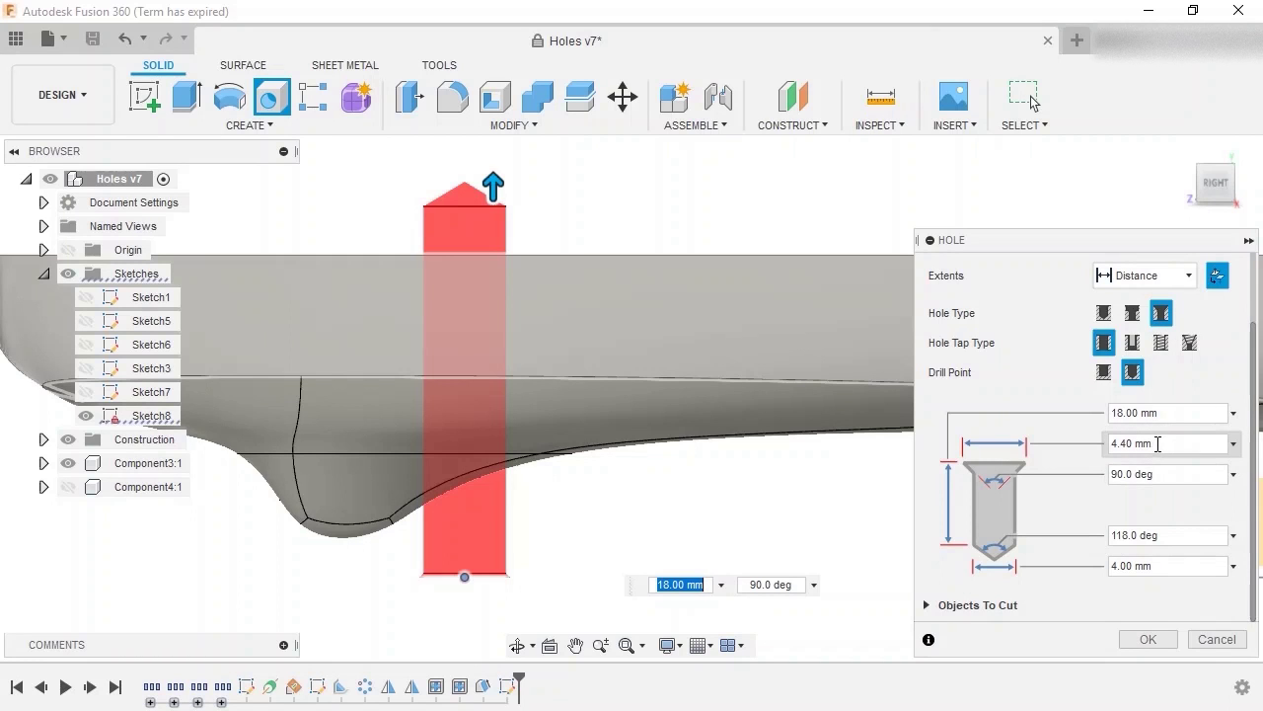
pyautogui.keyDown('shift'); pyautogui.moveTo(561, 530); pyautogui.dragTo(520, 552, button='middle'); pyautogui.keyUp('shift')
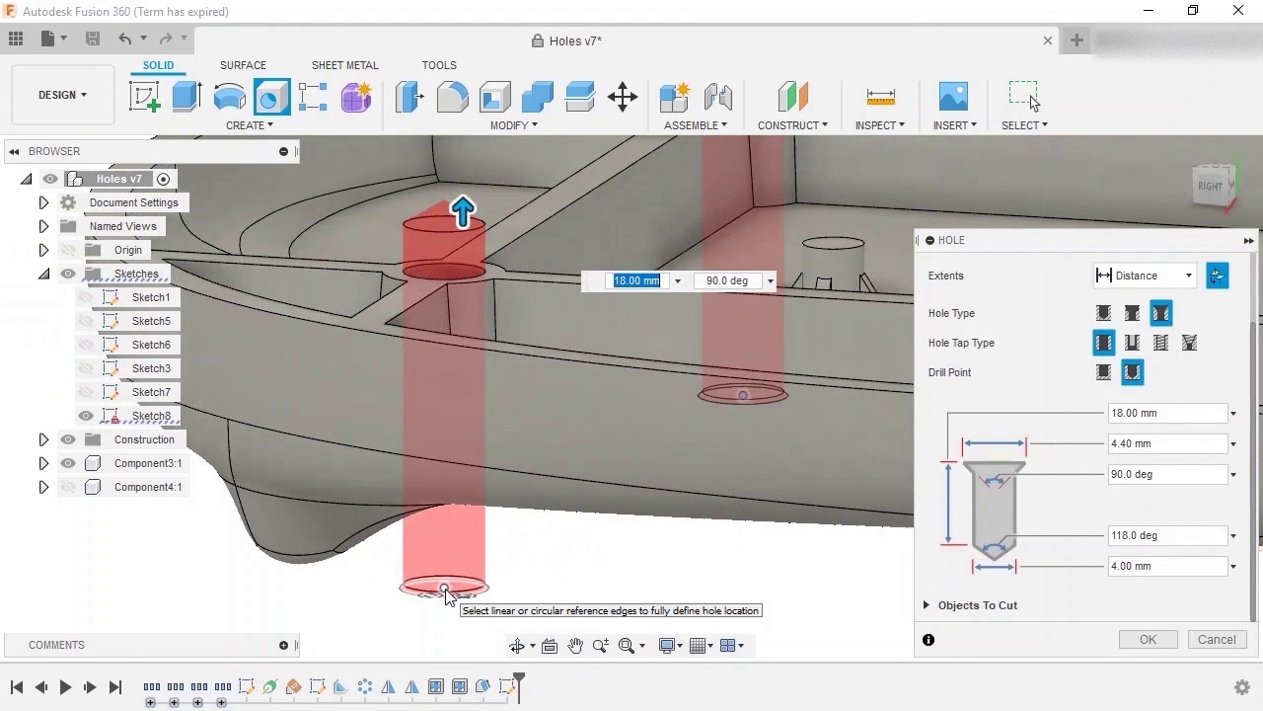
pyautogui.moveTo(461, 593); pyautogui.dragTo(476, 598)
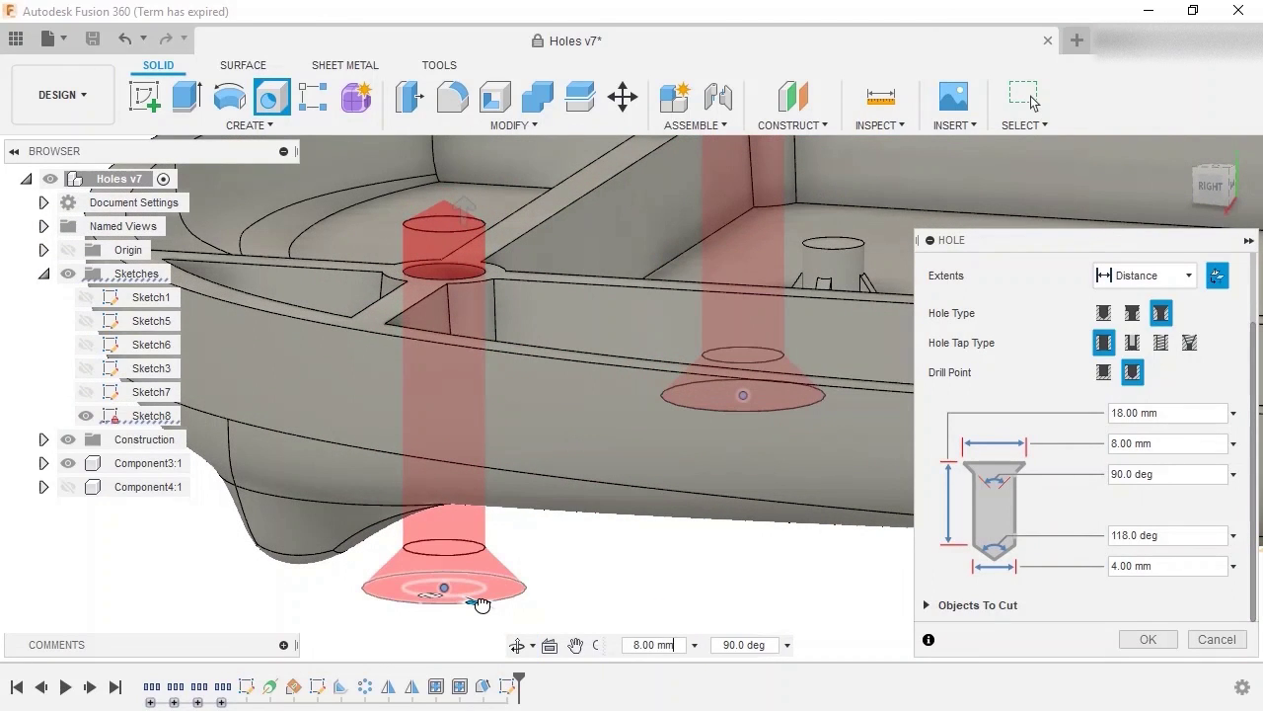
pyautogui.click(1212, 187)
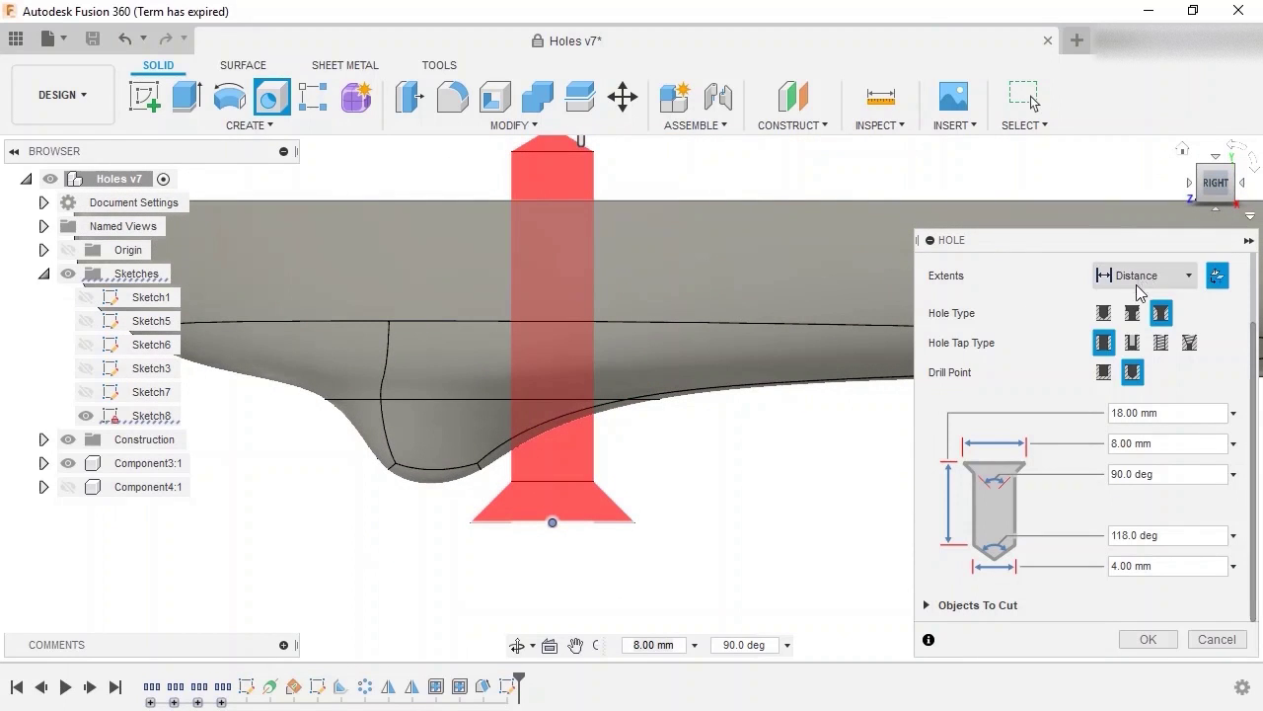
# Step: Set a counterbore hole: 6 mm counterbore diameter, 10 mm counterbore depth, 3 mm hole diameter
pyautogui.click(1130, 314)
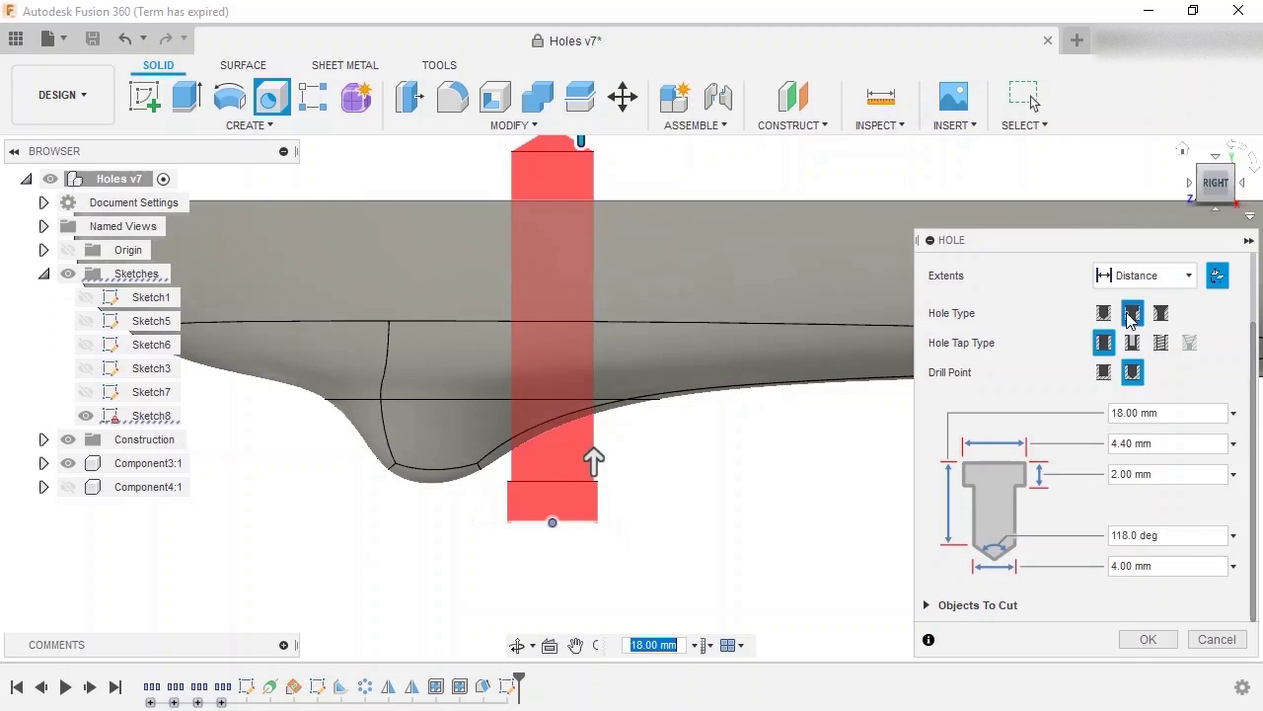
pyautogui.moveTo(1153, 443); pyautogui.dragTo(1109, 444)
pyautogui.write('6')
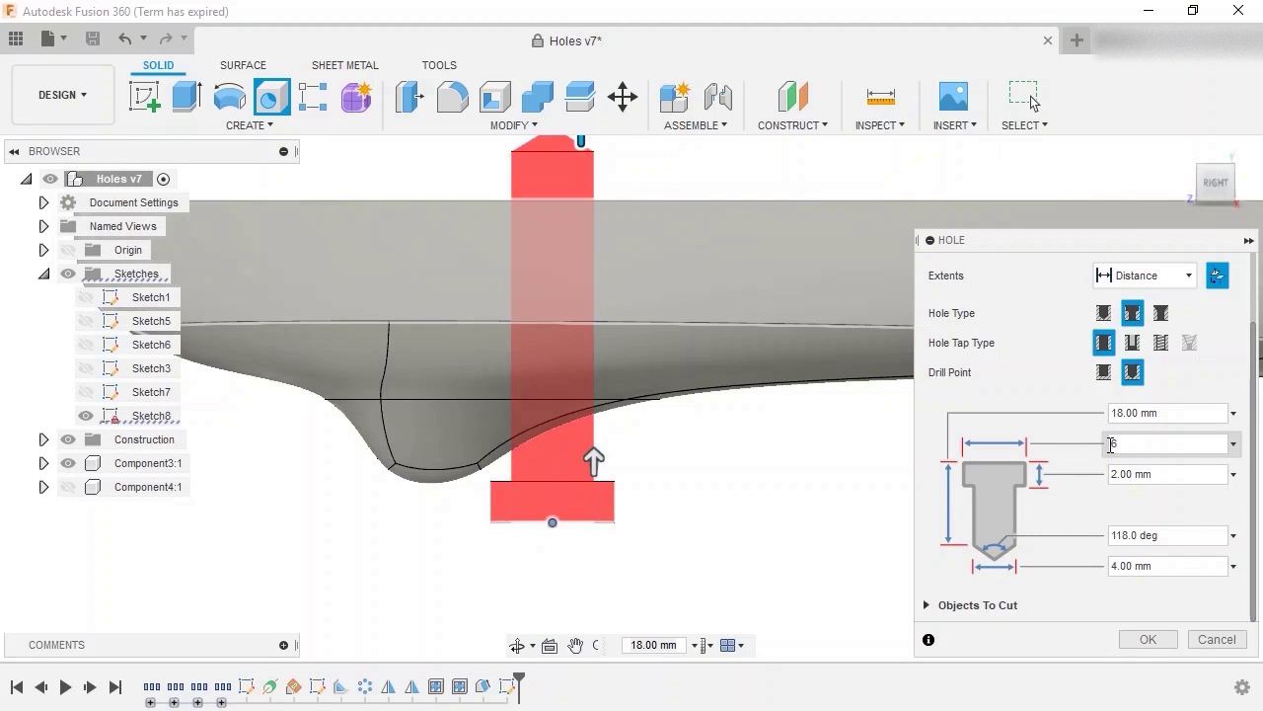
pyautogui.moveTo(1161, 474); pyautogui.dragTo(1107, 486)
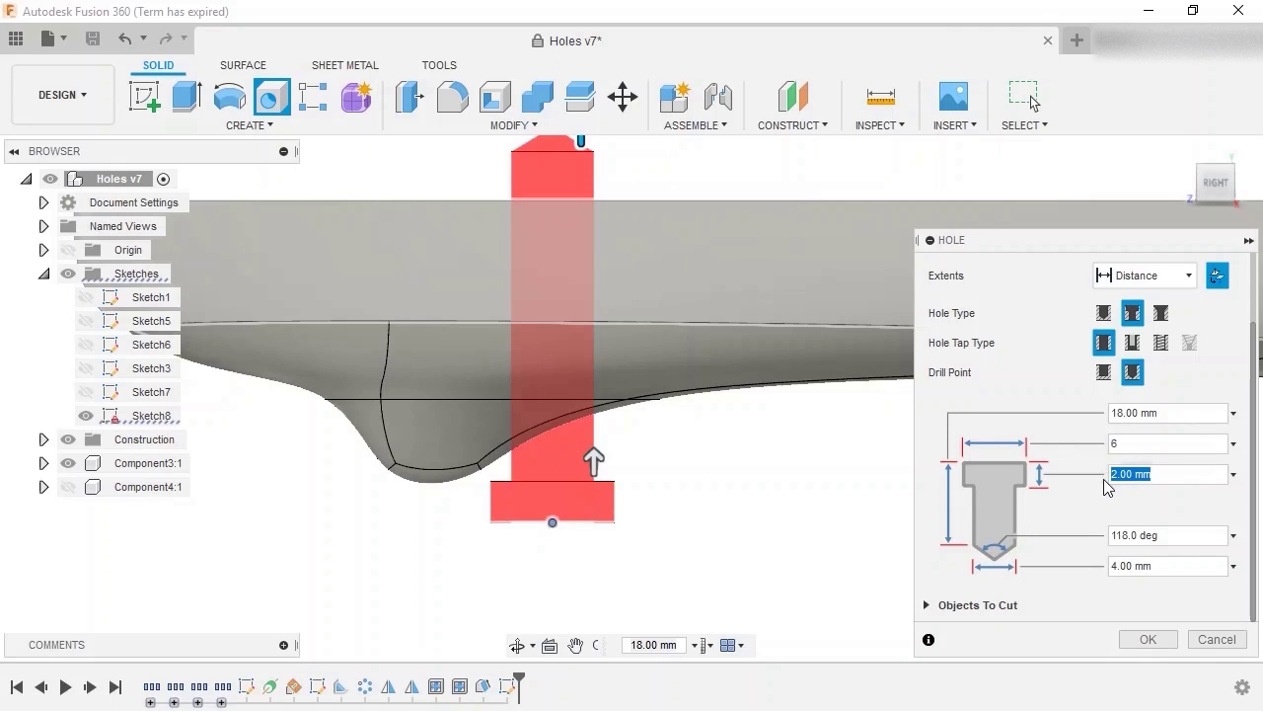
pyautogui.write('10')
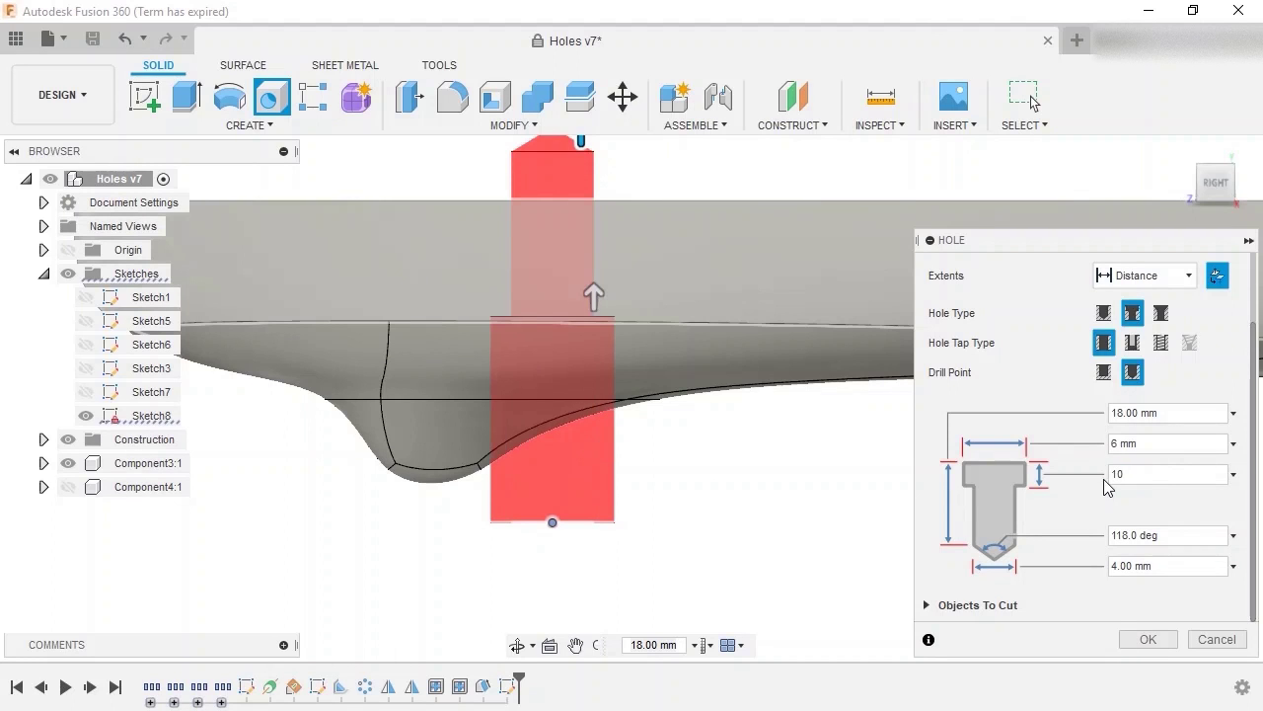
pyautogui.moveTo(1171, 567); pyautogui.dragTo(1108, 567)
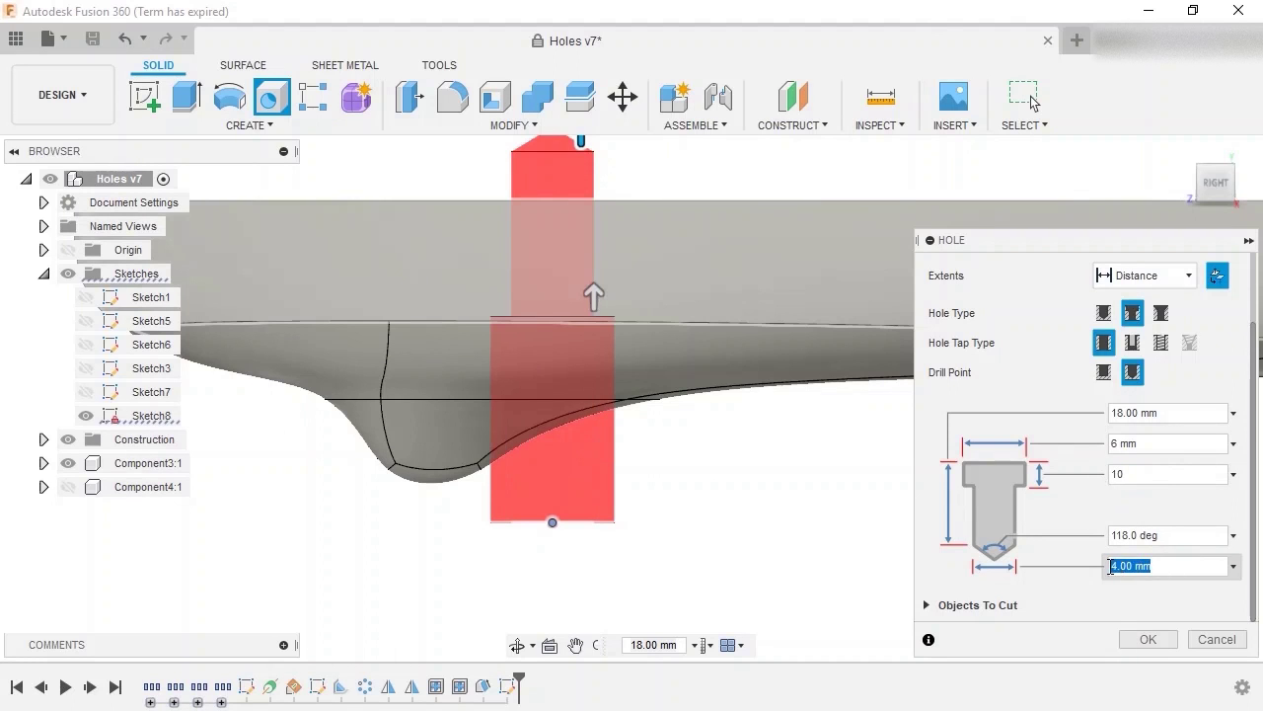
pyautogui.write('3')
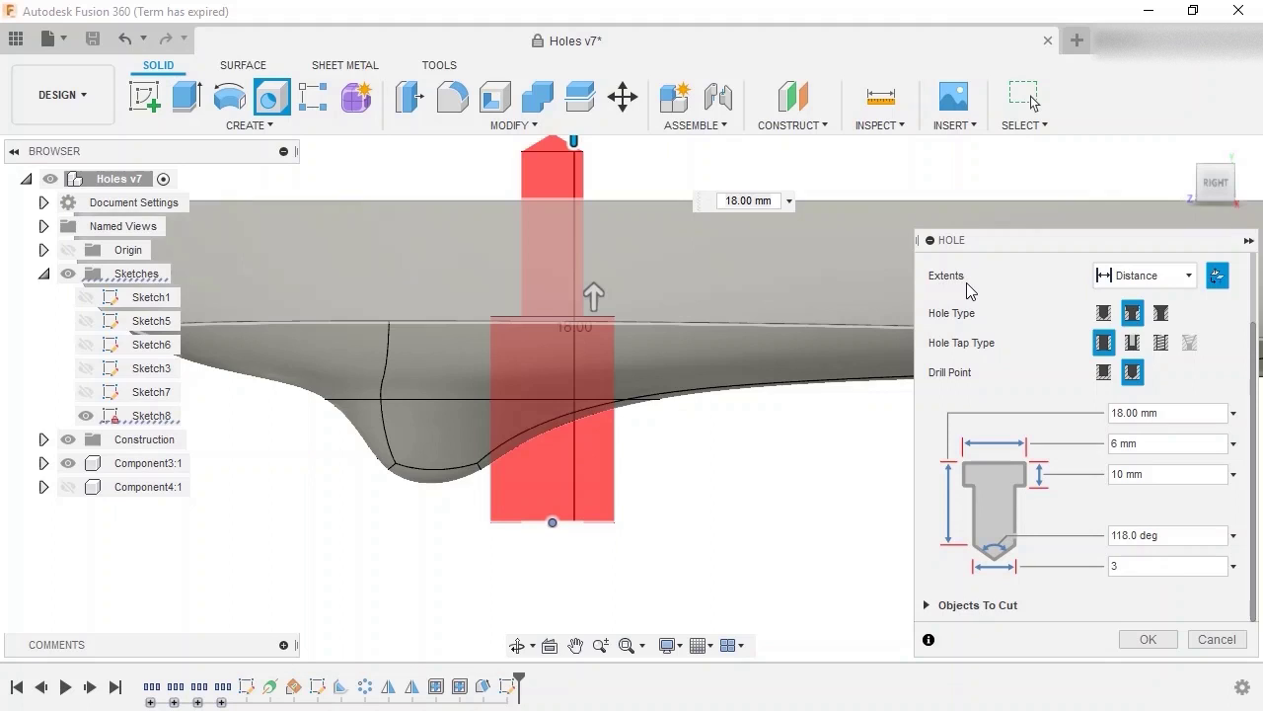
# Step: Try the To and All hole extents, then return to Distance at 15.648 mm depth
pyautogui.click(1125, 278)
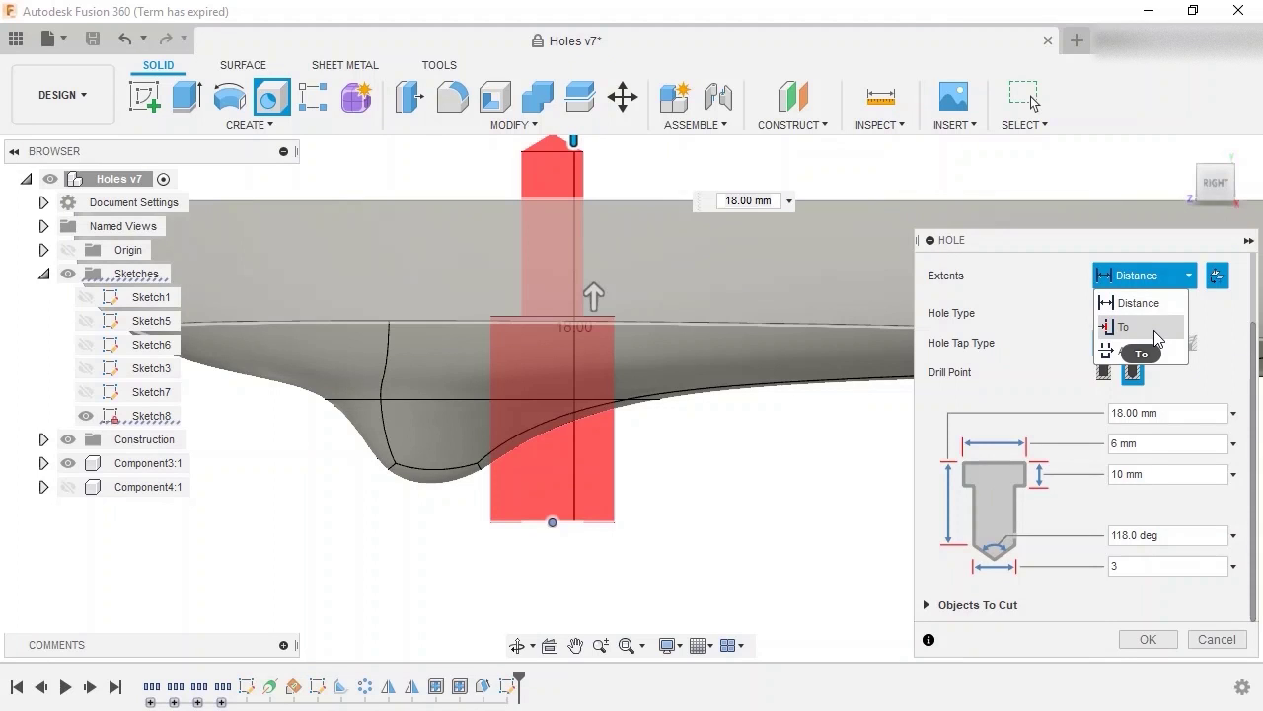
pyautogui.click(1156, 331)
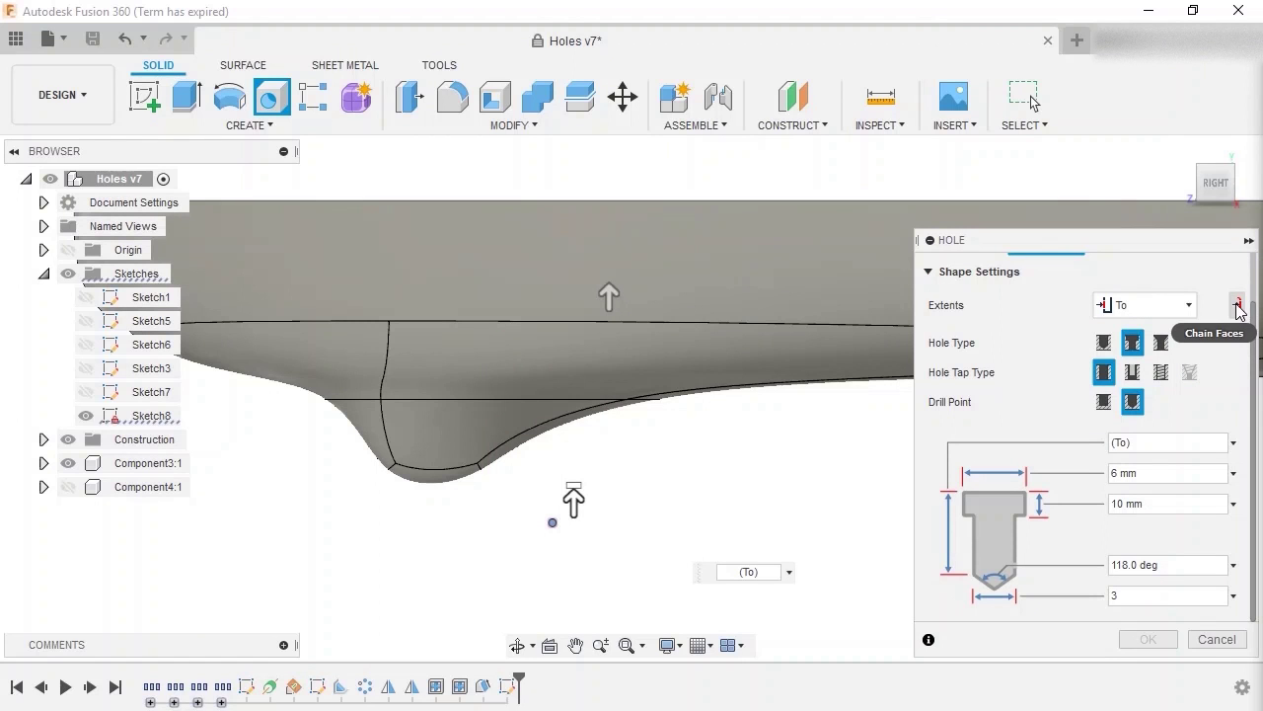
pyautogui.click(1179, 305)
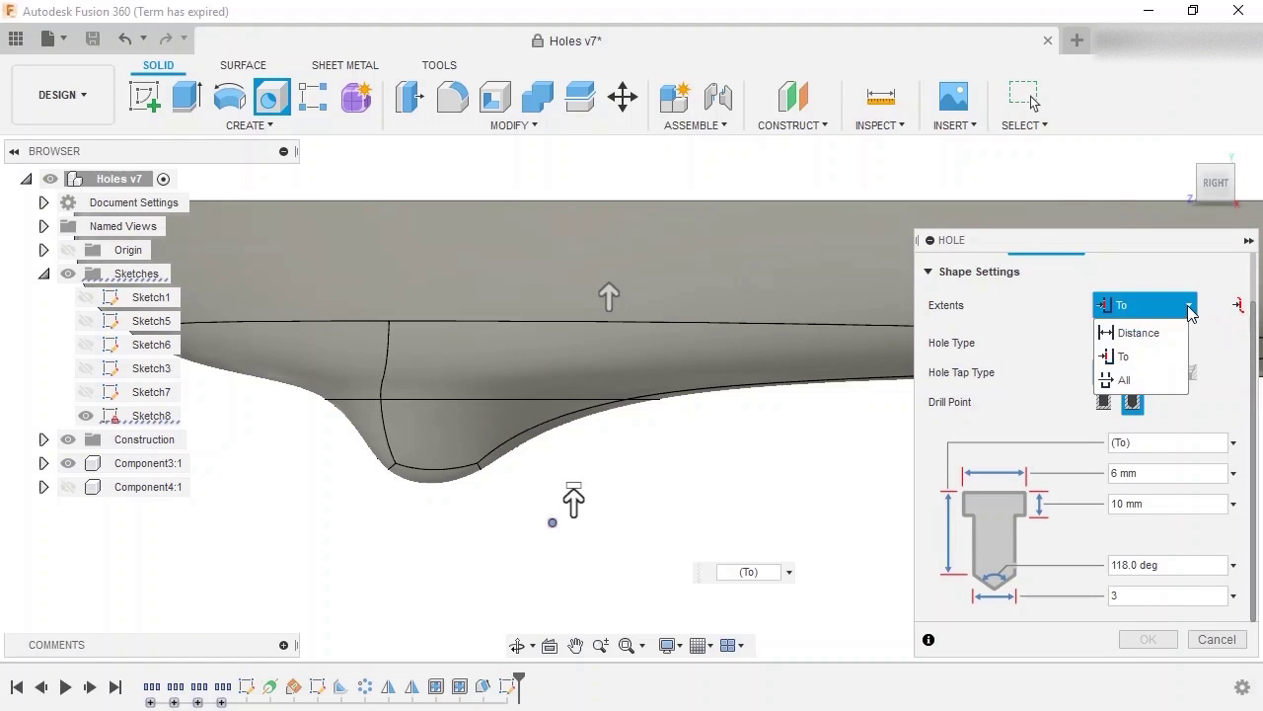
pyautogui.click(1159, 381)
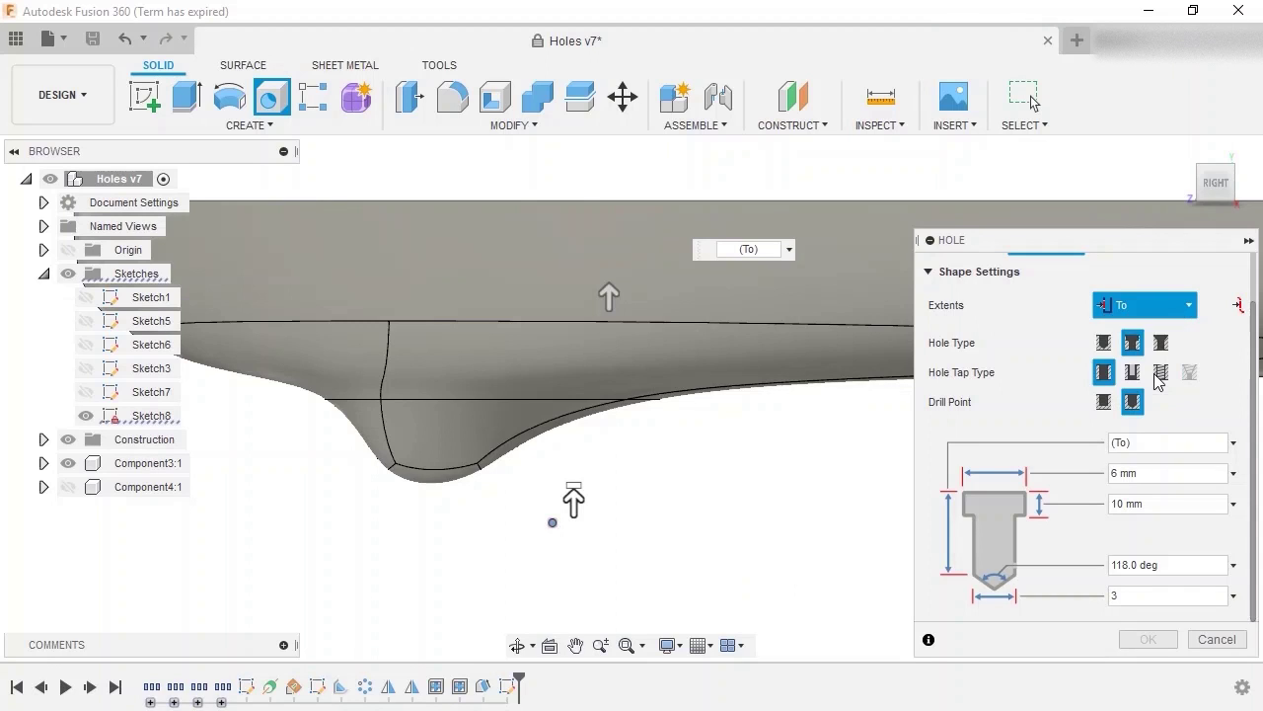
pyautogui.click(1175, 306)
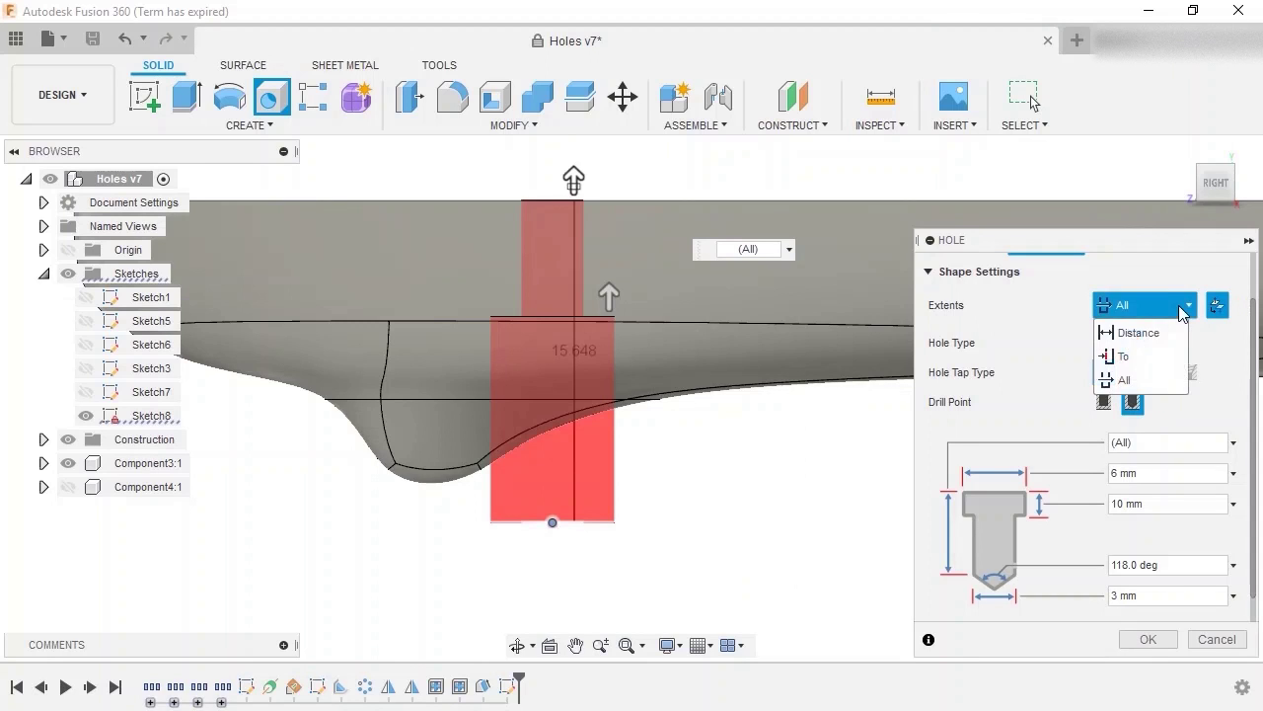
pyautogui.click(1164, 334)
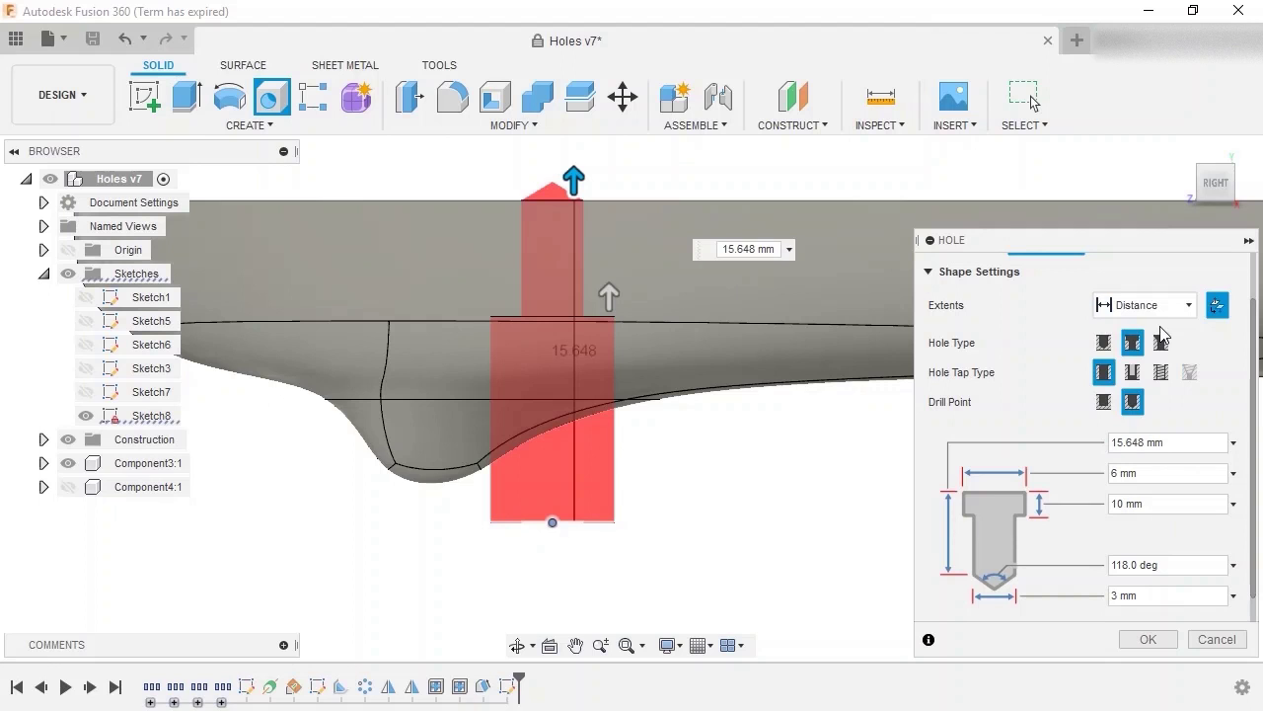
# Step: Show Component4:1 again and zoom out to see the 30 mm deep holes through both parts
pyautogui.click(69, 489)
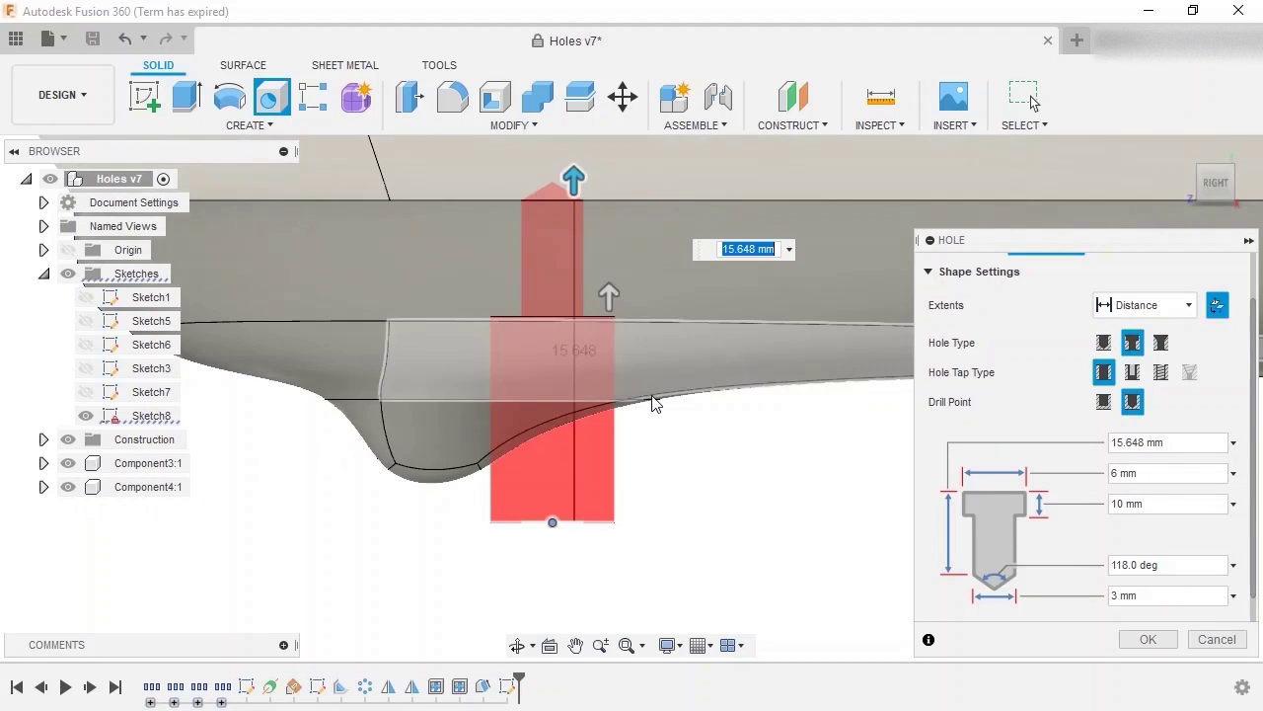
pyautogui.moveTo(648, 409); pyautogui.dragTo(657, 465, button='middle')
pyautogui.scroll(-1, 657, 465)
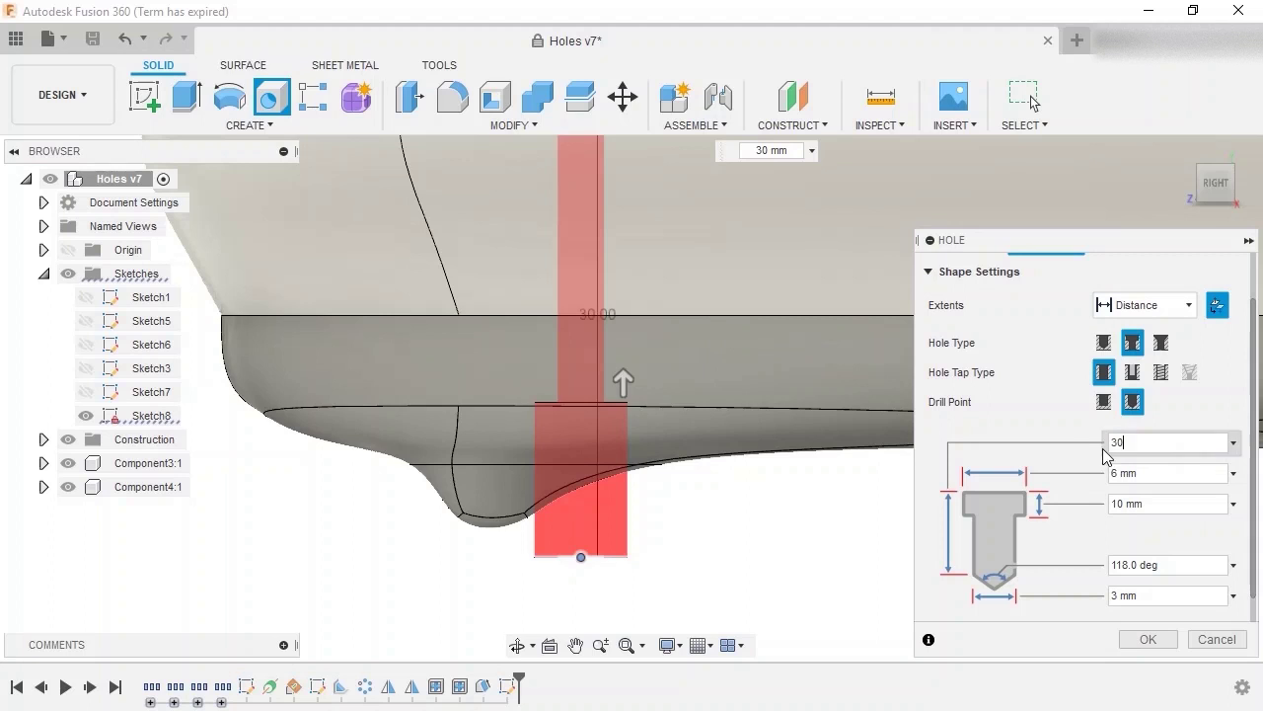
pyautogui.scroll(-1, 826, 341)
pyautogui.scroll(-1, 826, 341)
pyautogui.moveTo(826, 342); pyautogui.dragTo(792, 423, button='middle')
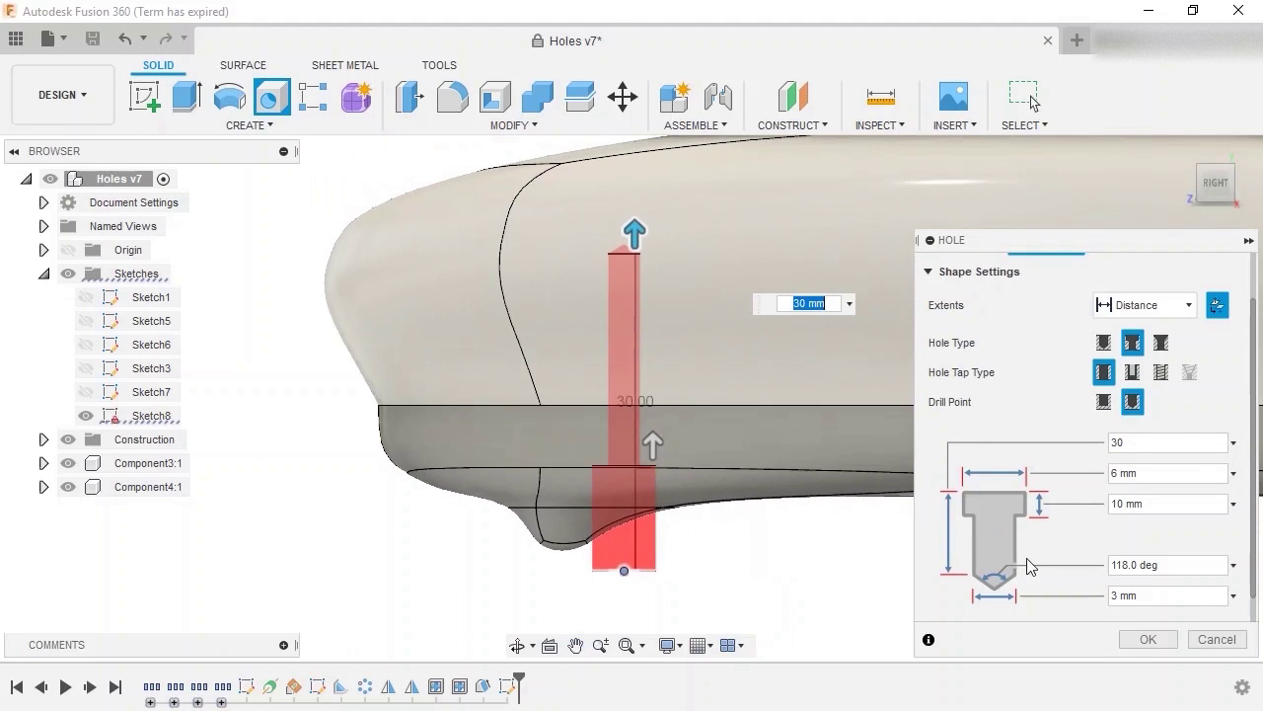
# Step: Create the counterbore holes, lift the top component away, and inspect a counterbore from below
pyautogui.click(1134, 638)
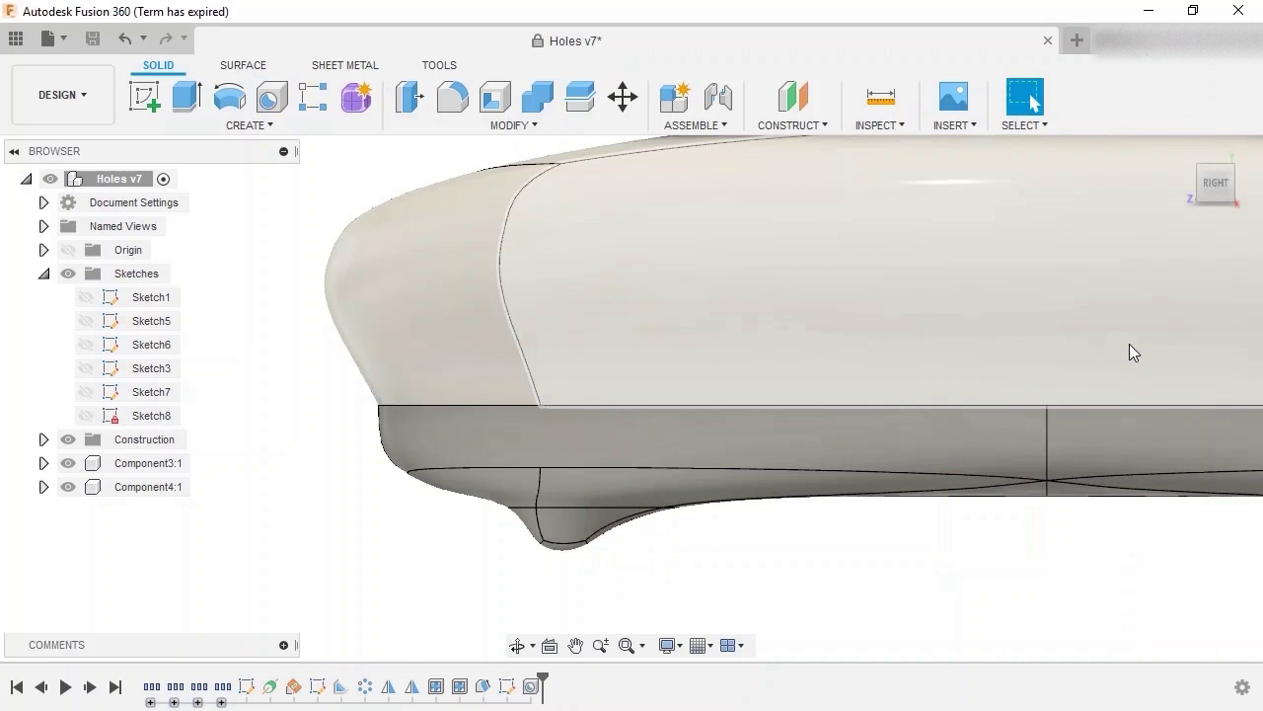
pyautogui.moveTo(1129, 346); pyautogui.dragTo(1121, 230)
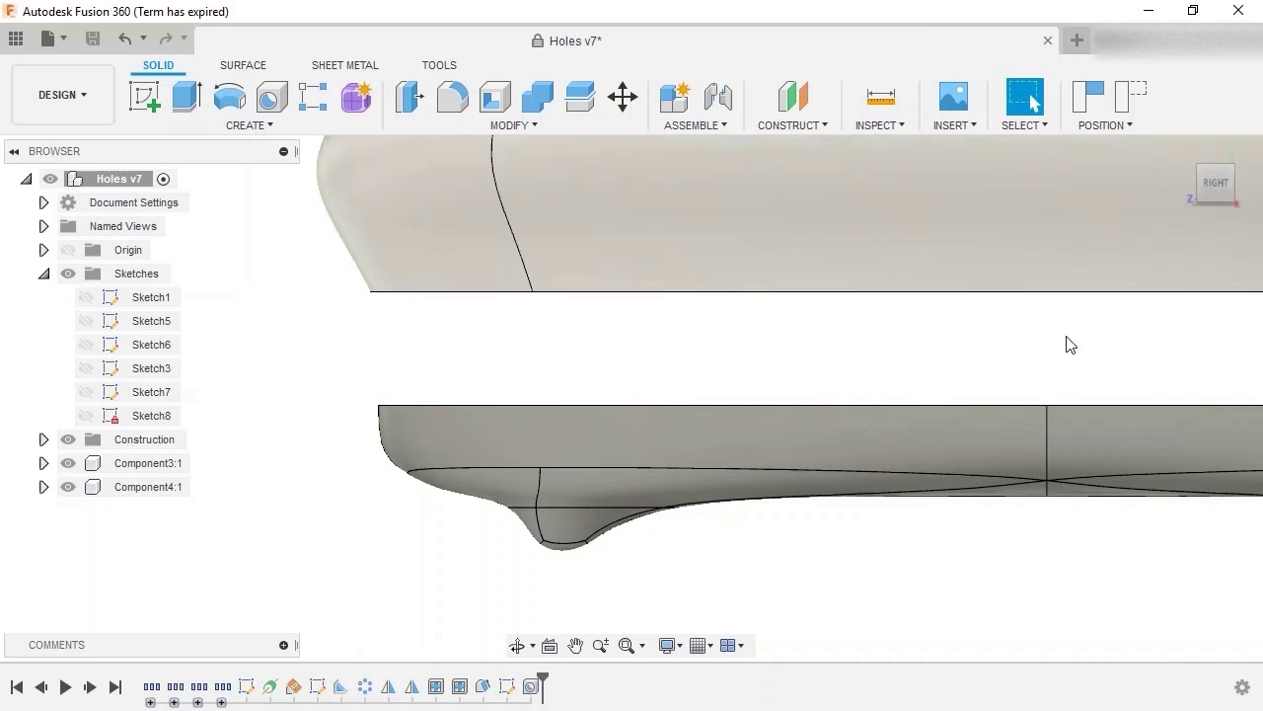
pyautogui.moveTo(1066, 344)
pyautogui.keyDown('shift'); pyautogui.mouseDown(button='middle')
pyautogui.moveTo(1060, 316)
pyautogui.moveTo(1066, 382)
pyautogui.mouseUp(button='middle'); pyautogui.keyUp('shift')
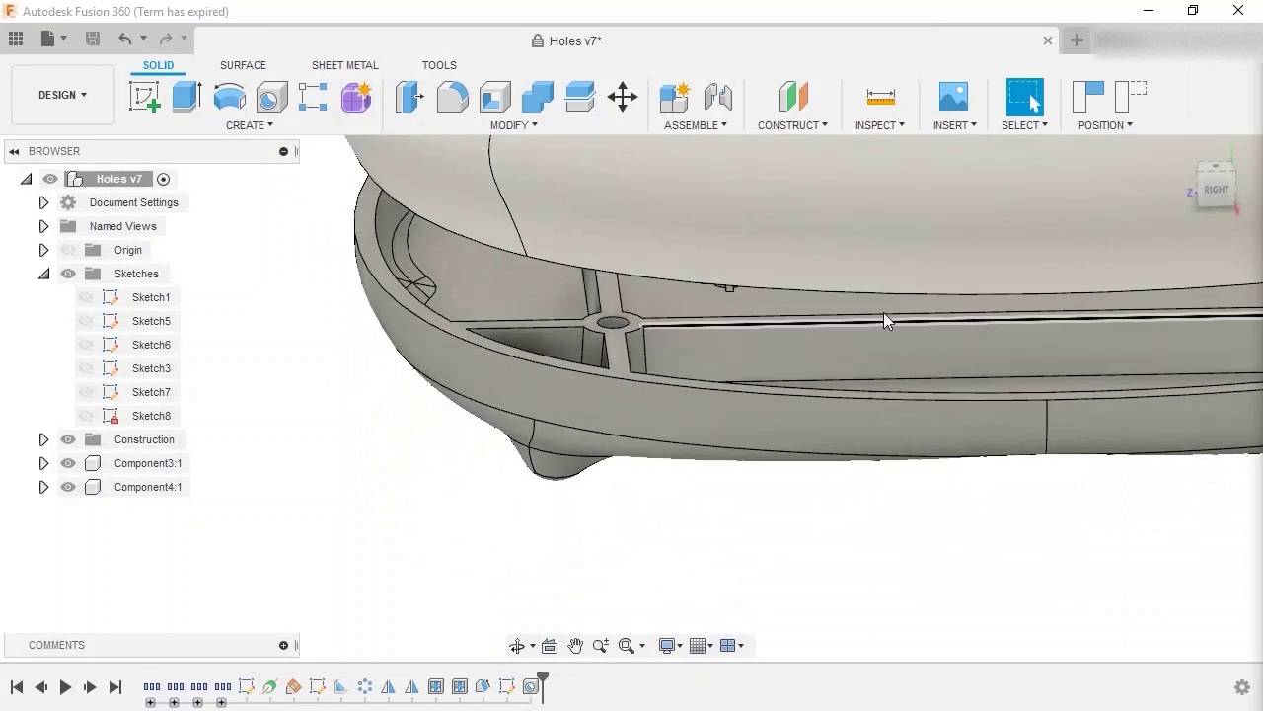
pyautogui.moveTo(843, 271); pyautogui.dragTo(837, 510, button='middle')
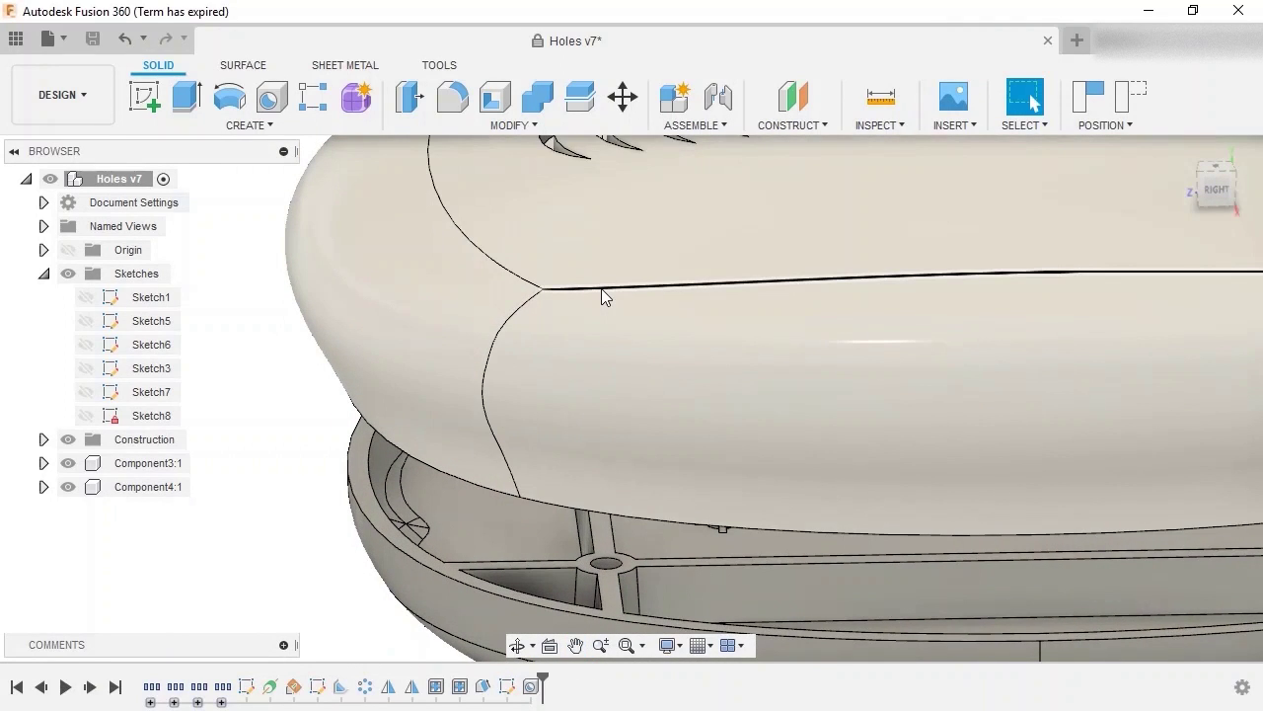
pyautogui.moveTo(637, 507); pyautogui.dragTo(691, 187, button='middle')
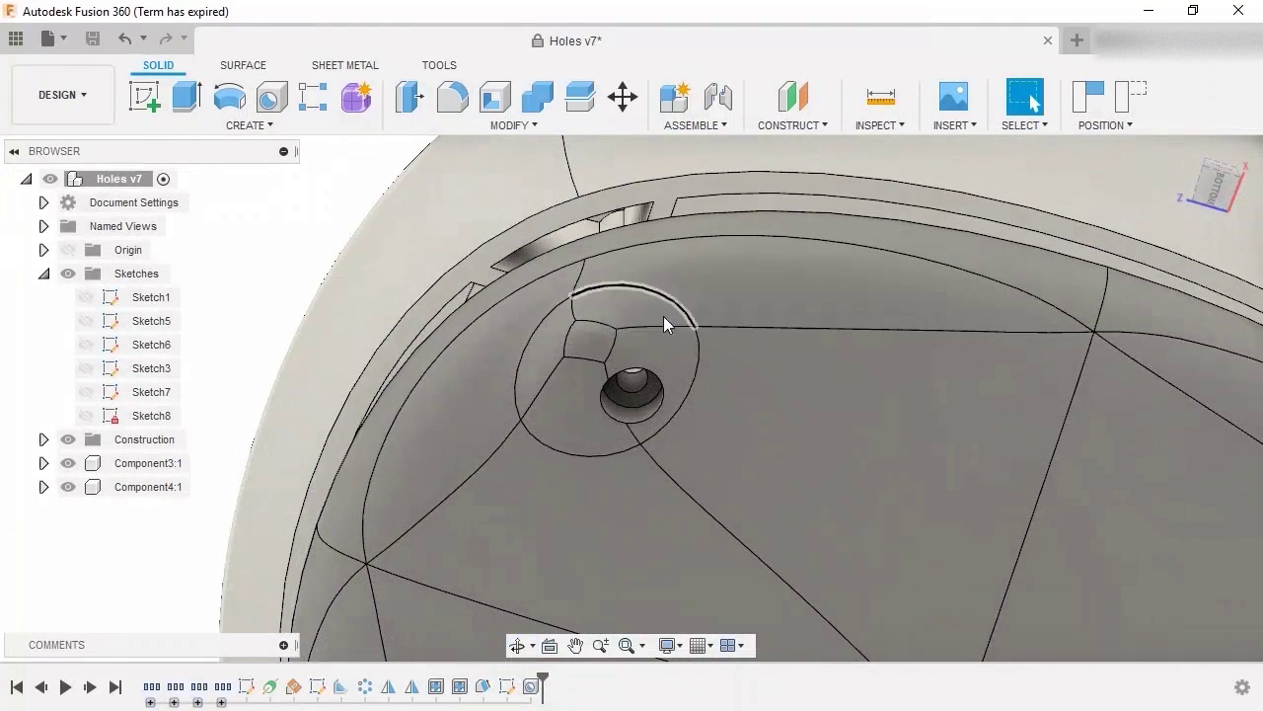